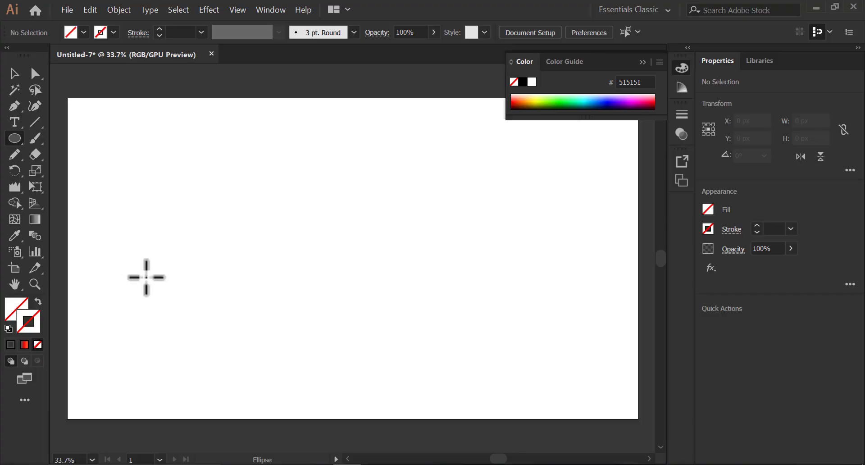
Draw a 120 px circle near the lower left with a solid red fill and no stroke.
drag(144, 319, 174, 356)
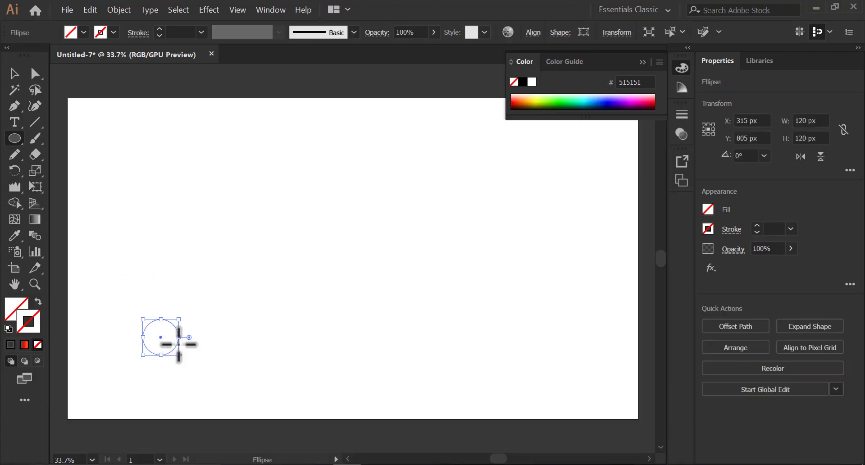
click(707, 209)
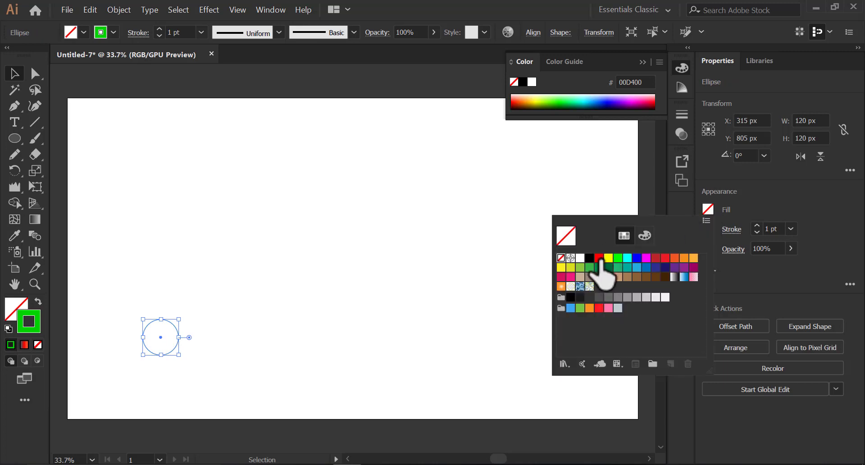
click(600, 258)
click(713, 220)
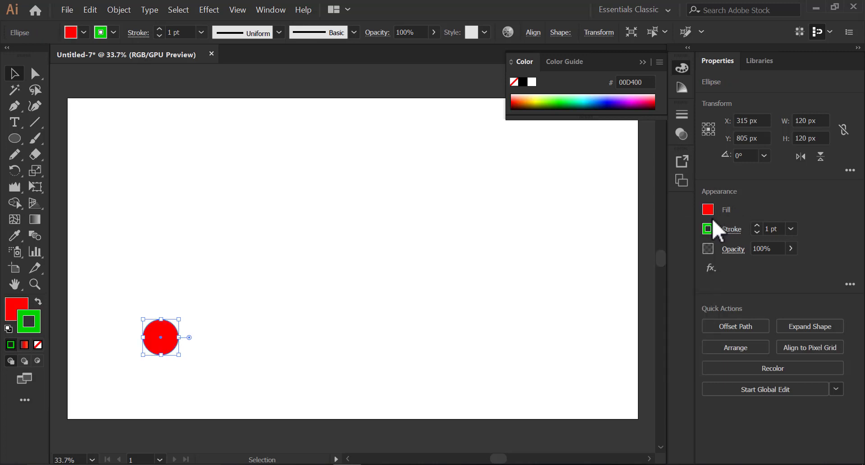
click(708, 228)
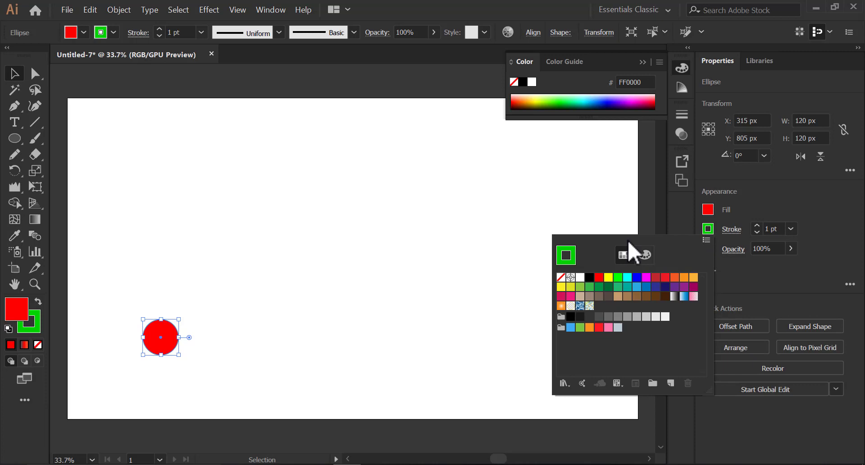
click(562, 276)
click(750, 213)
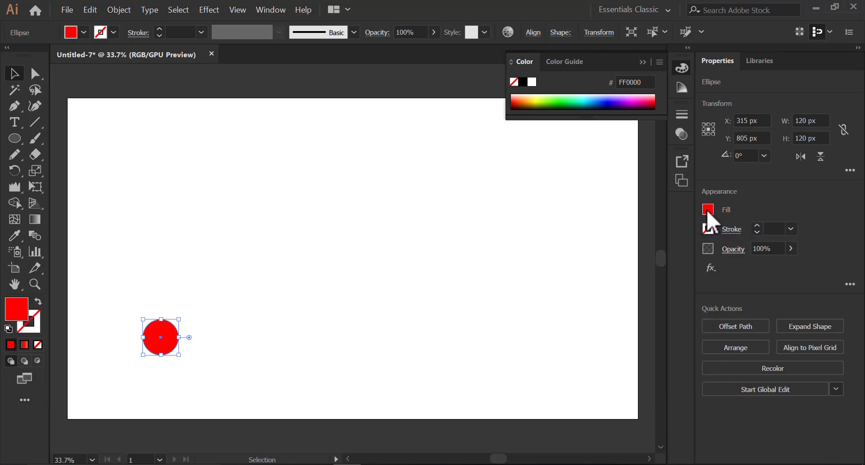
click(707, 210)
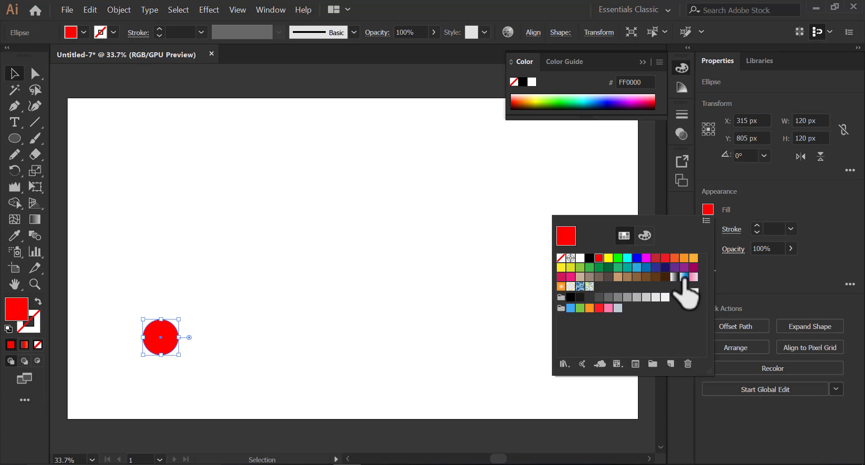
Apply the white-to-black gradient swatch to the circle and show the Gradient panel.
click(675, 278)
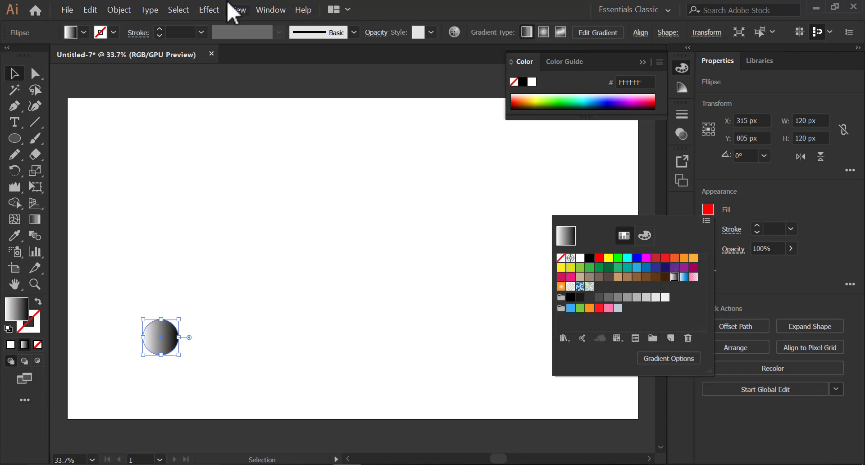
click(277, 41)
click(274, 17)
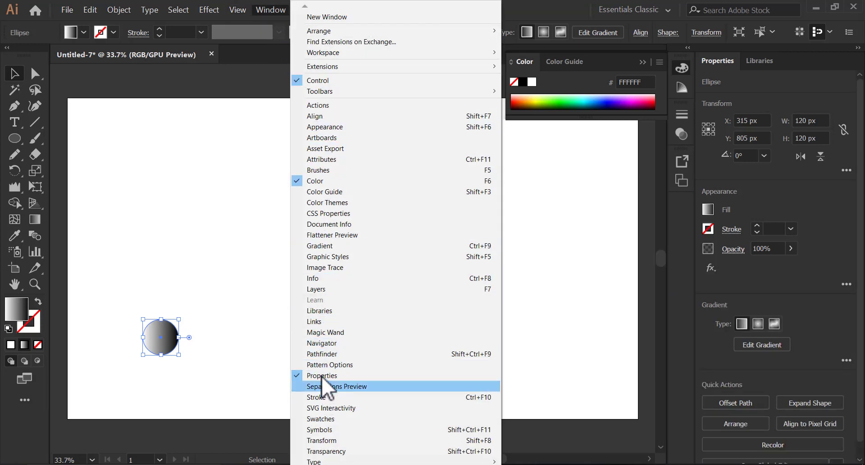
click(341, 245)
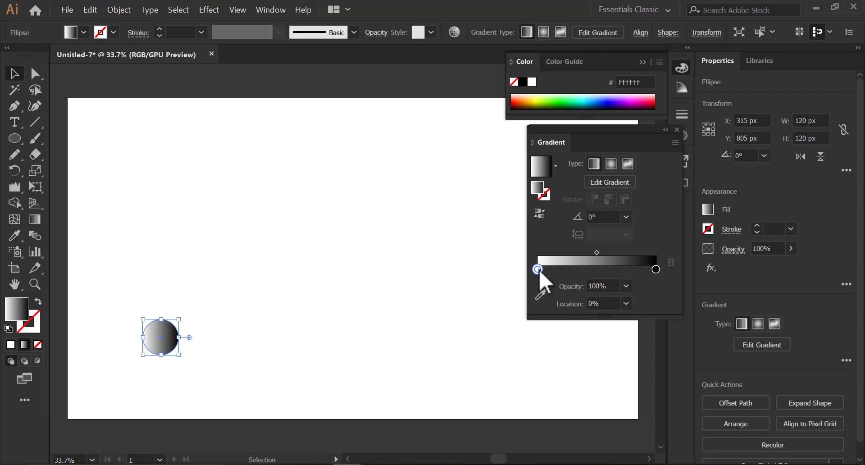
Set the gradient stops to magenta #BE00BF and dark purple #200023.
double_click(539, 271)
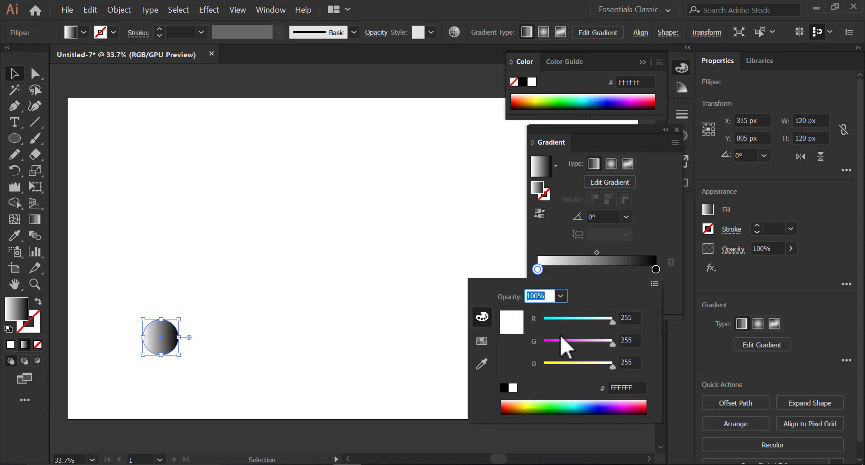
drag(542, 404, 623, 407)
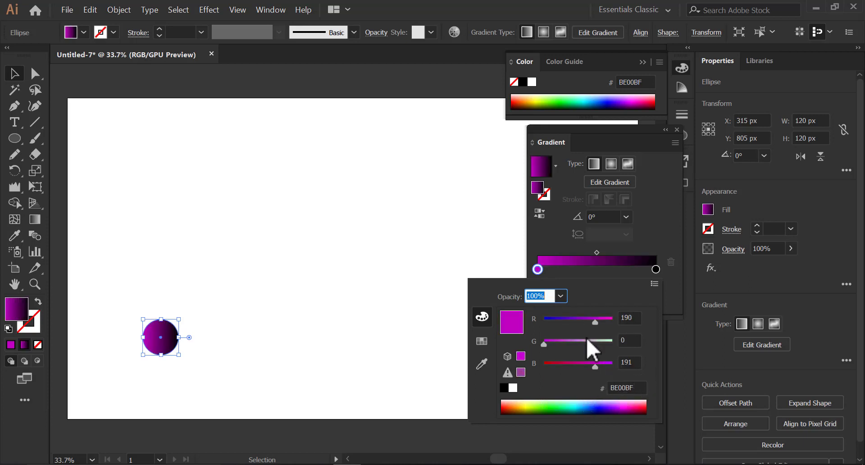
click(682, 293)
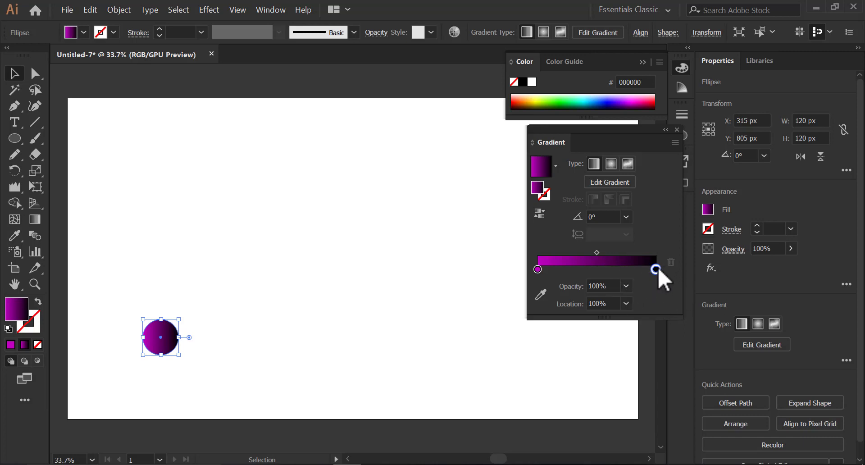
double_click(657, 270)
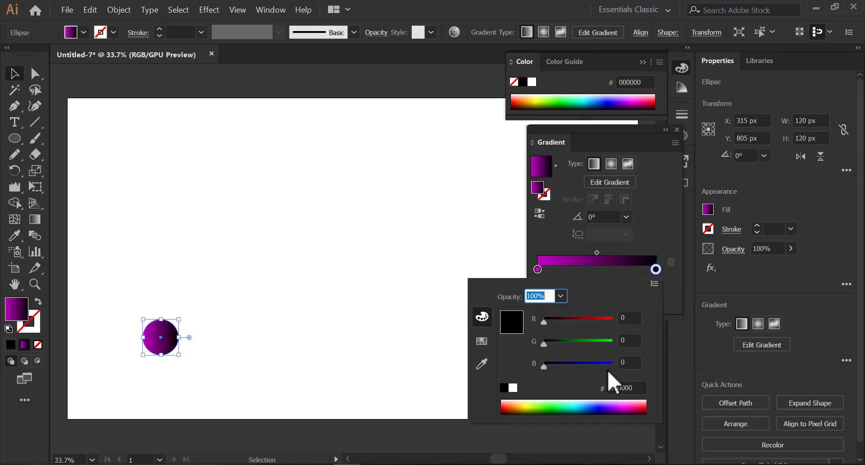
click(624, 408)
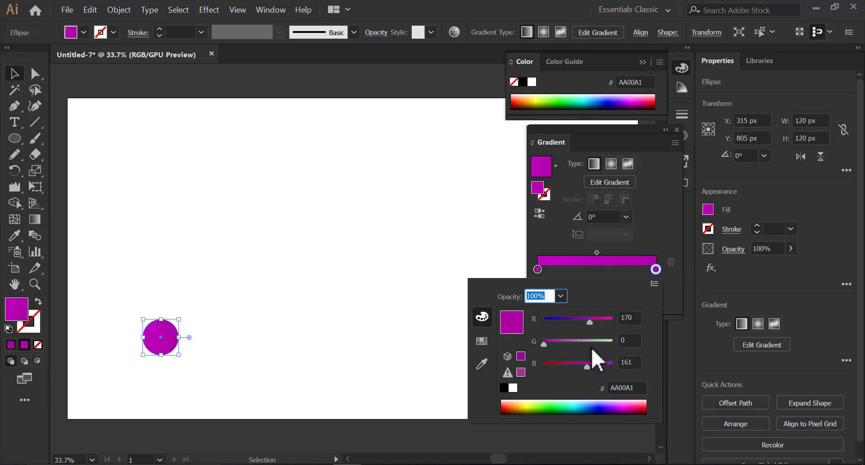
click(627, 405)
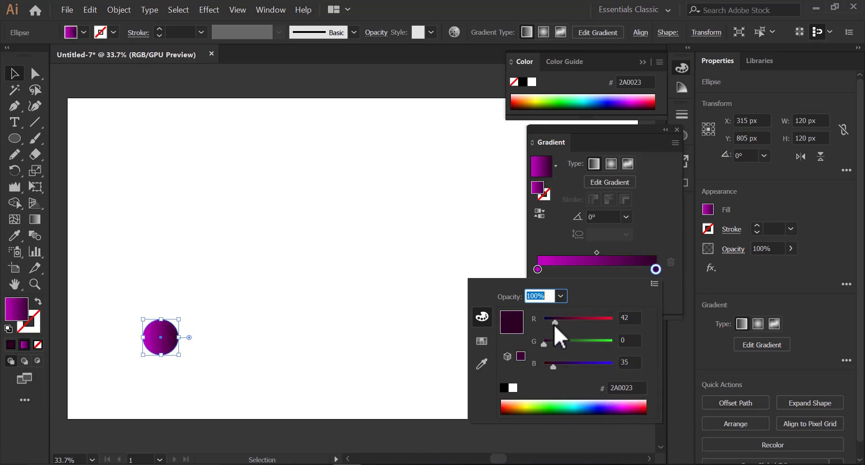
click(686, 239)
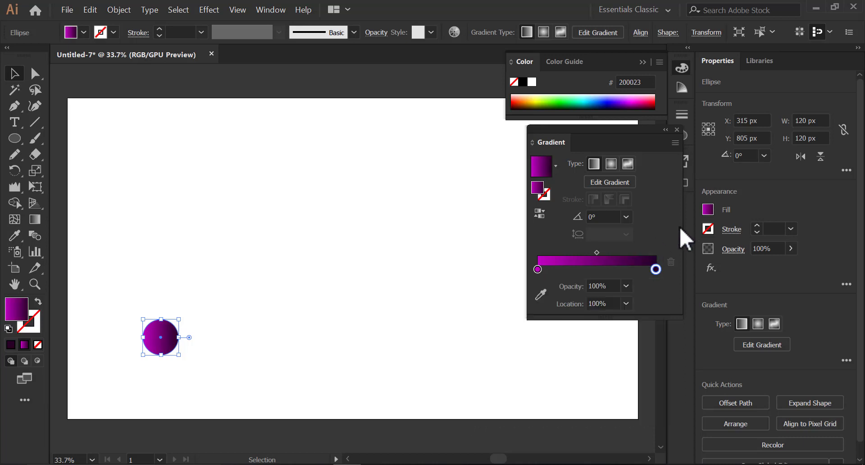
Move the circle lower left and Alt-drag a copy straight across to the right.
drag(157, 343, 126, 365)
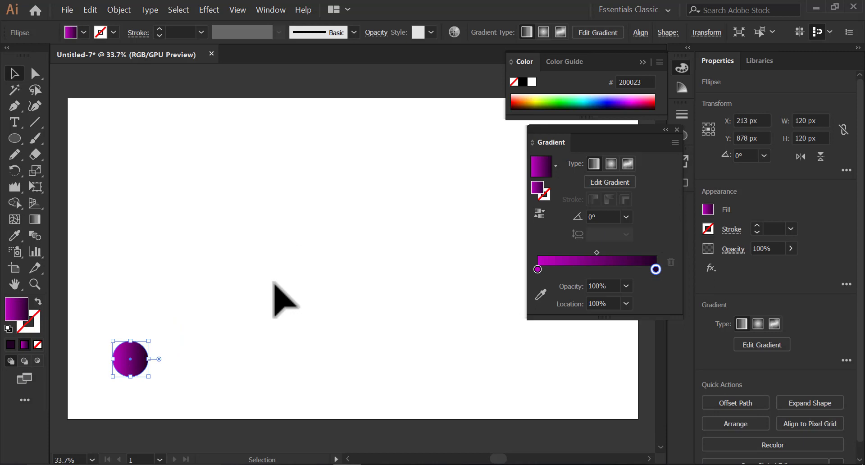
shift+click(131, 359)
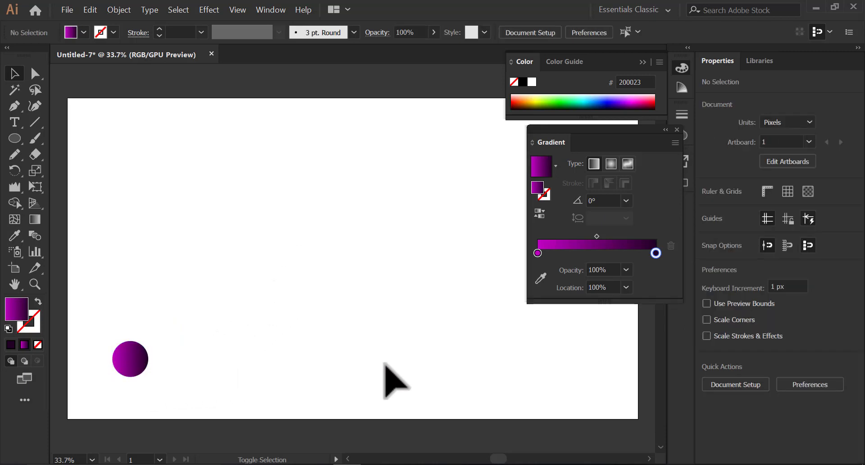
mouse_move(130, 359)
mouse_down()
mouse_move(459, 367)
mouse_move(447, 367)
mouse_up()
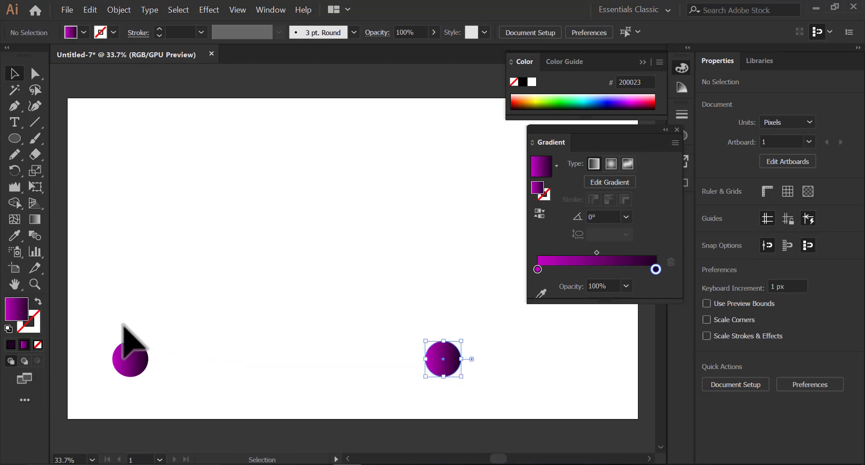
Select both circles and make a blend from them with Object > Blend > Make.
key(ctrl+a)
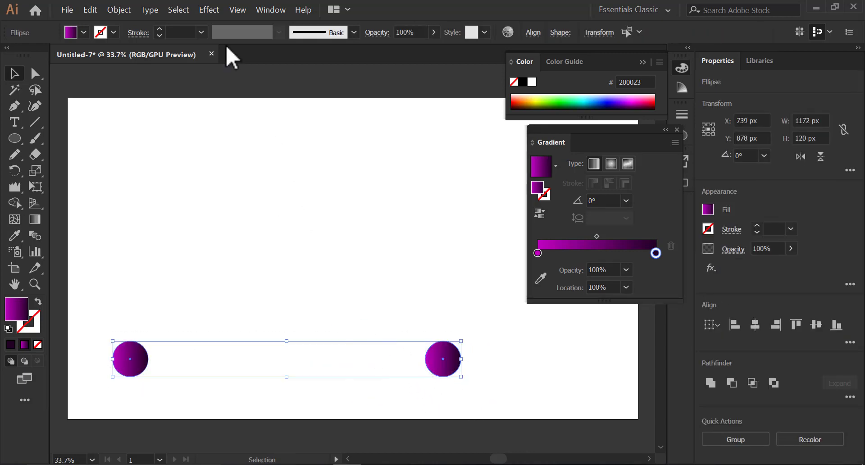
click(118, 10)
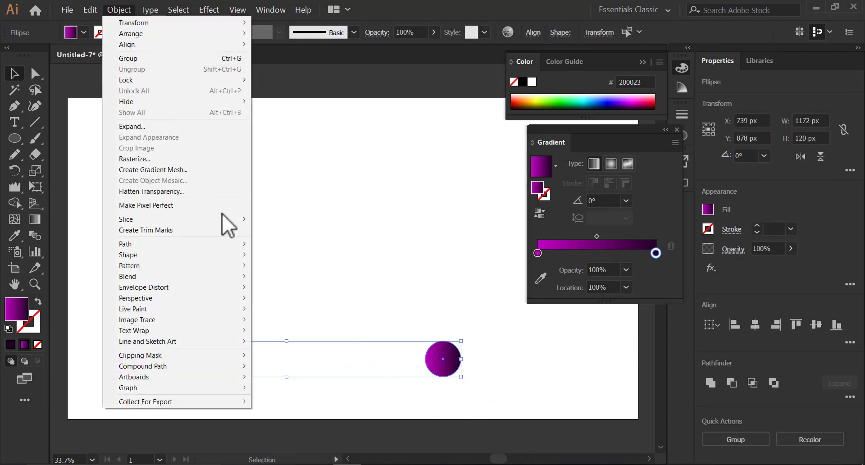
mouse_move(128, 277)
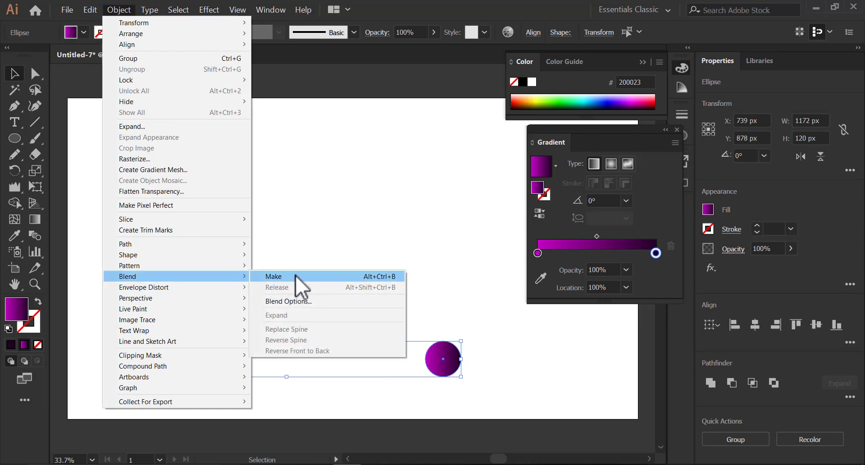
click(293, 277)
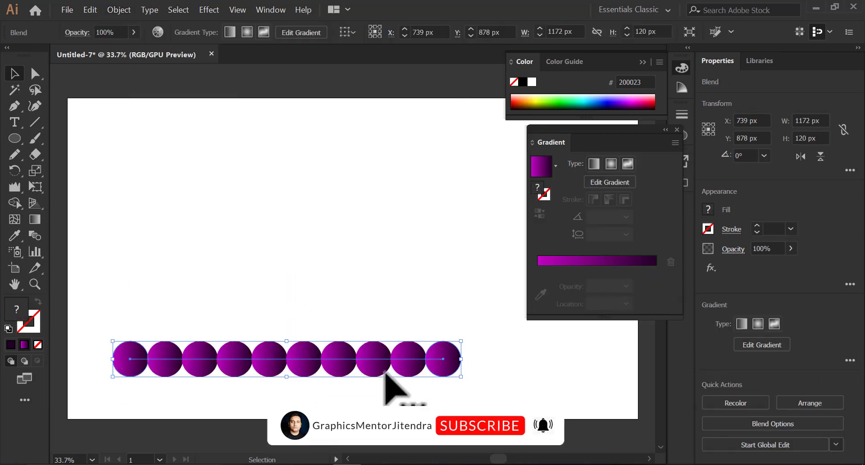
click(120, 13)
mouse_move(128, 277)
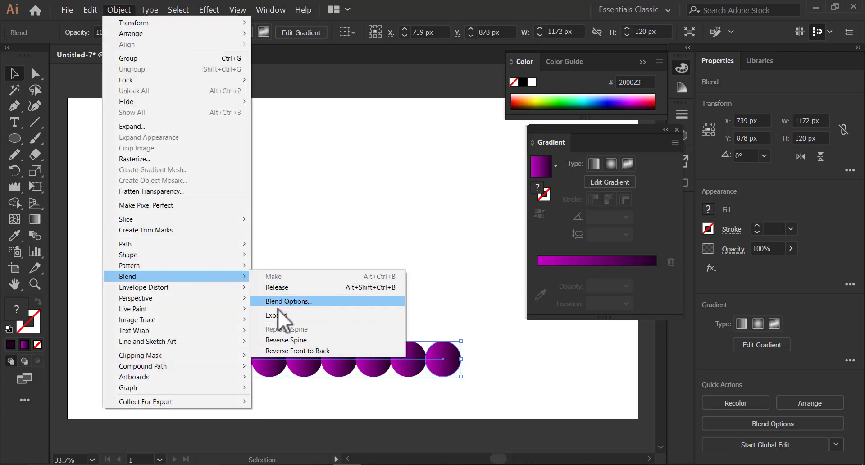
Set Blend Options to 1000 specified steps so the circles merge into one smooth tube.
click(306, 303)
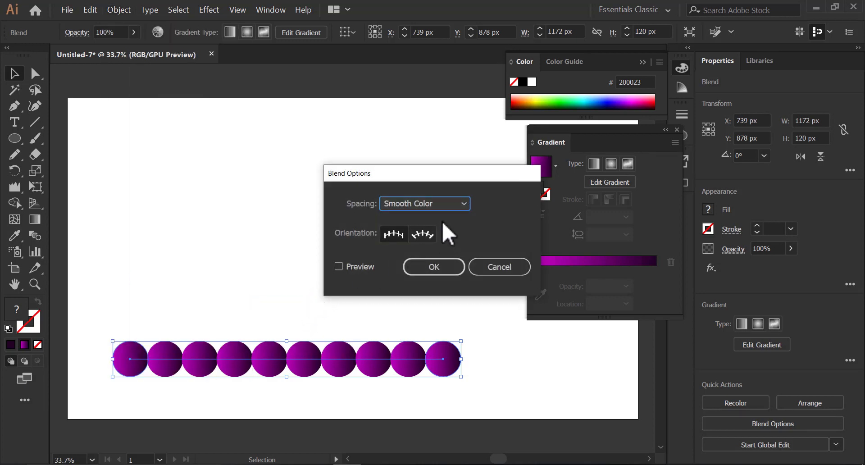
click(431, 206)
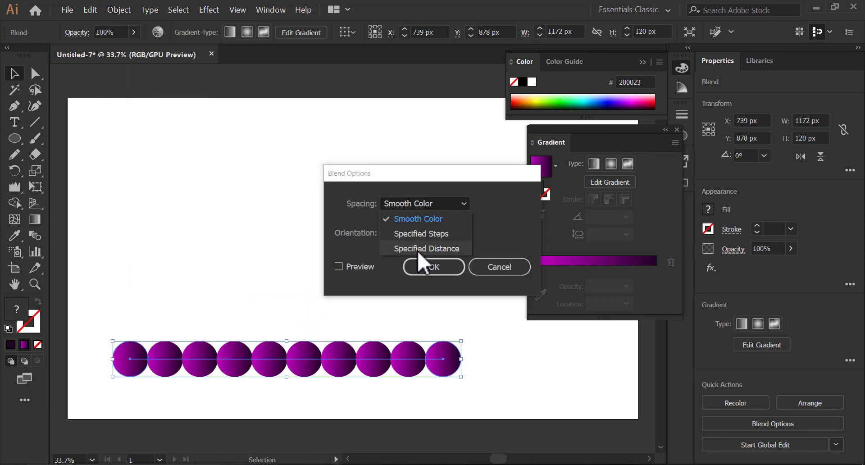
click(419, 234)
text(1000)
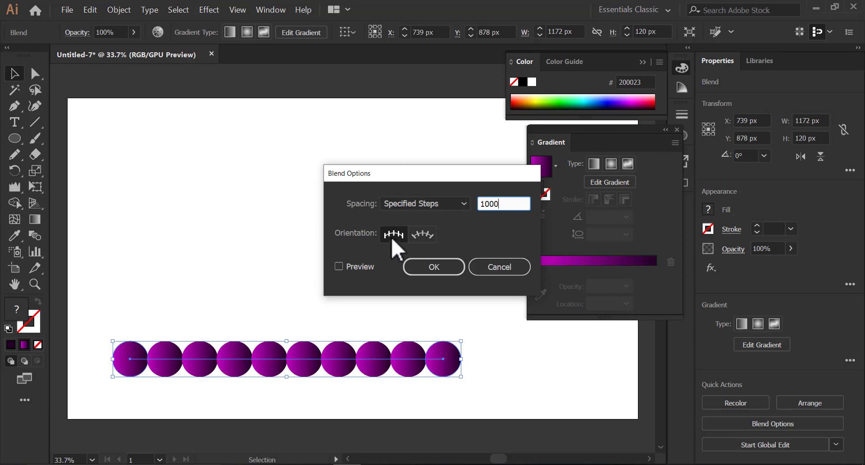
click(436, 268)
click(435, 267)
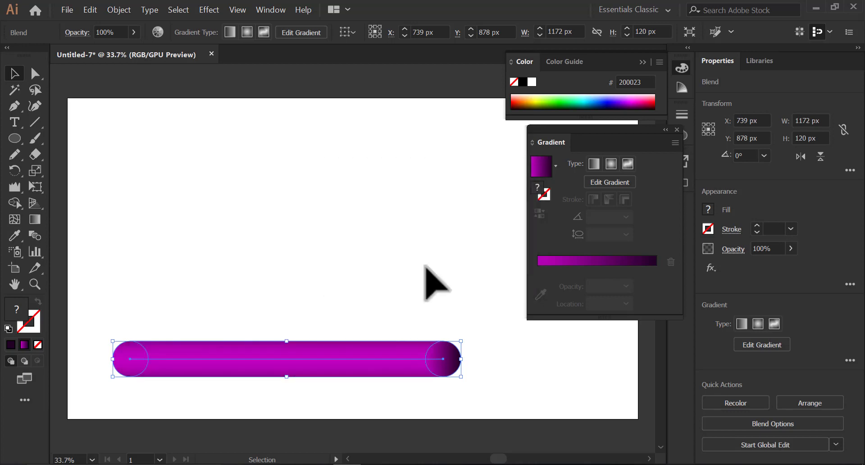
click(226, 239)
click(35, 141)
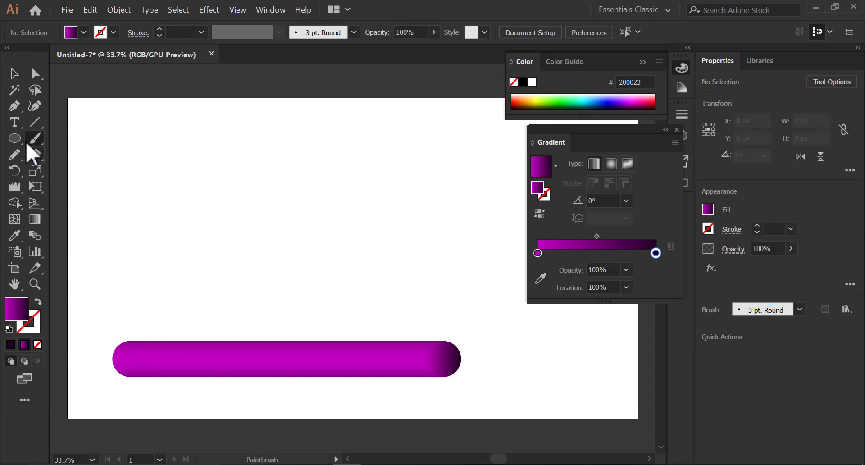
Set both the stroke and fill colours to black.
click(113, 32)
click(37, 55)
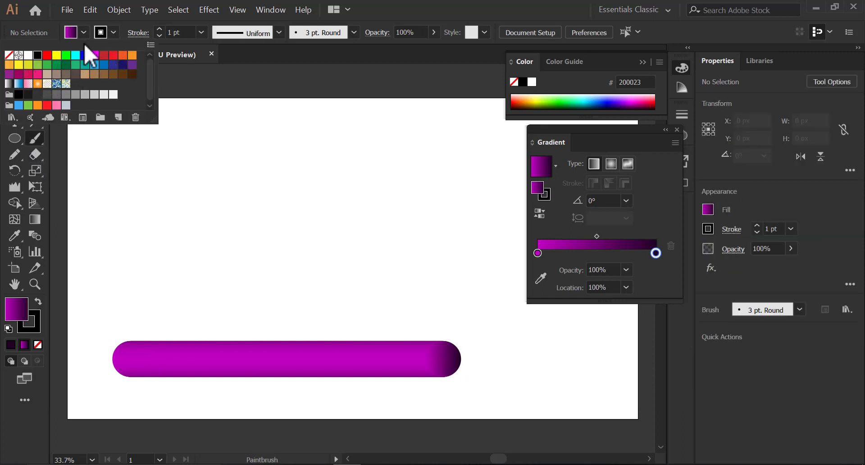
click(76, 36)
click(38, 53)
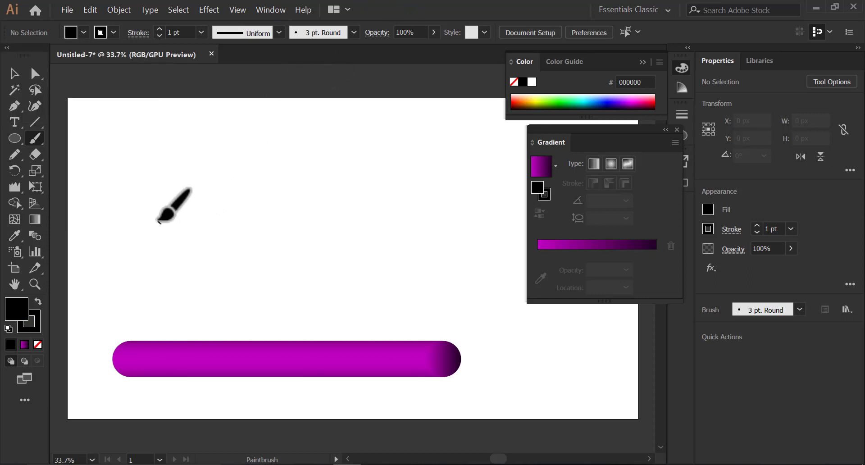
Paint a large looping spiral path above the tube and marquee-select everything.
drag(174, 210, 202, 253)
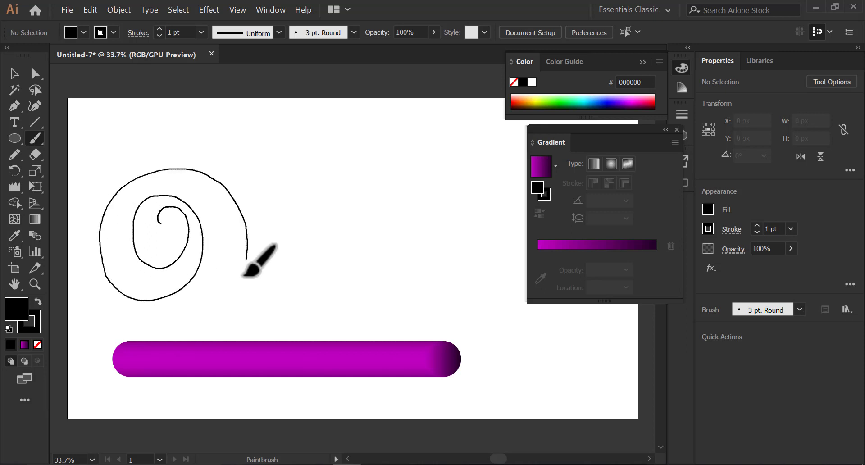
mouse_move(191, 283)
mouse_down()
mouse_move(107, 304)
mouse_move(214, 160)
mouse_move(302, 286)
mouse_move(446, 259)
mouse_move(295, 177)
mouse_move(257, 290)
mouse_move(357, 243)
mouse_move(257, 273)
mouse_move(297, 248)
mouse_move(254, 259)
mouse_up()
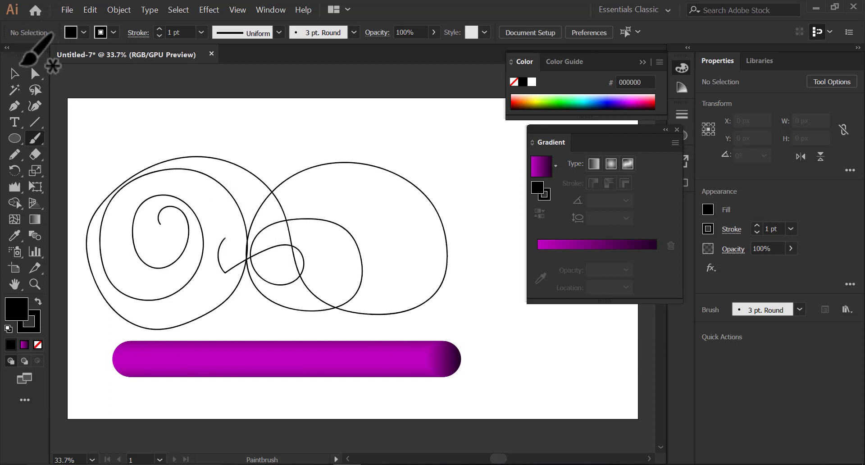
click(14, 73)
drag(126, 138, 440, 390)
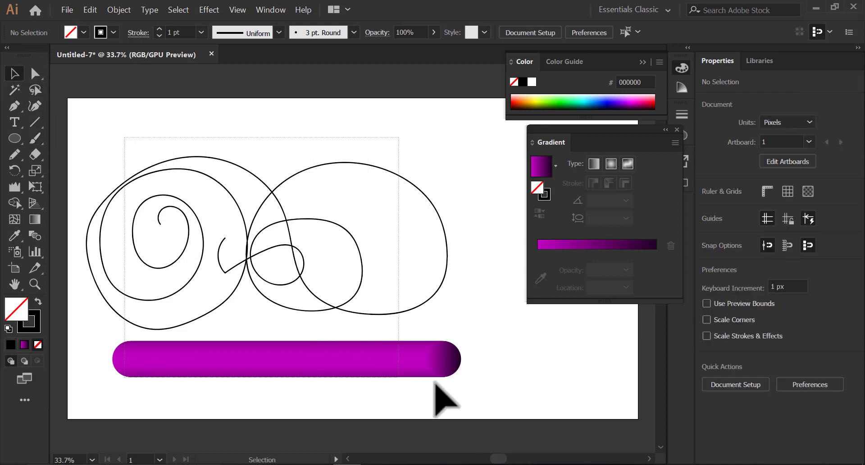
Replace the blend's spine with the spiral path, then nudge the tube right and deselect.
click(119, 11)
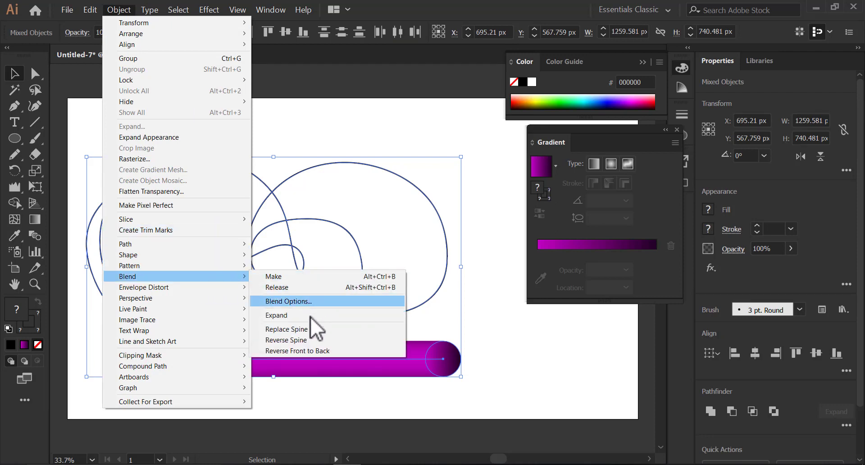
mouse_move(128, 277)
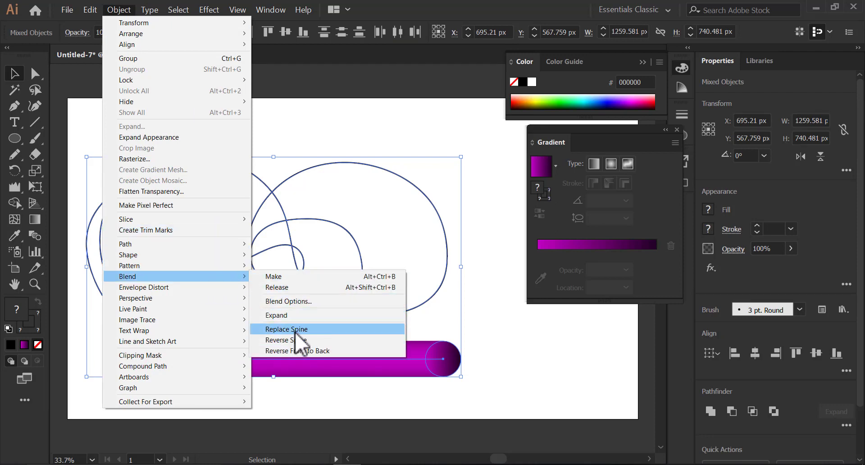
click(295, 332)
click(289, 351)
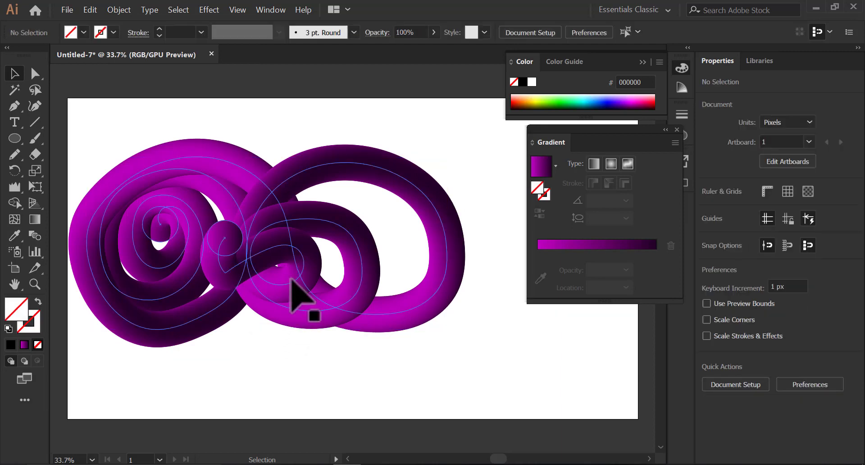
drag(298, 266, 355, 278)
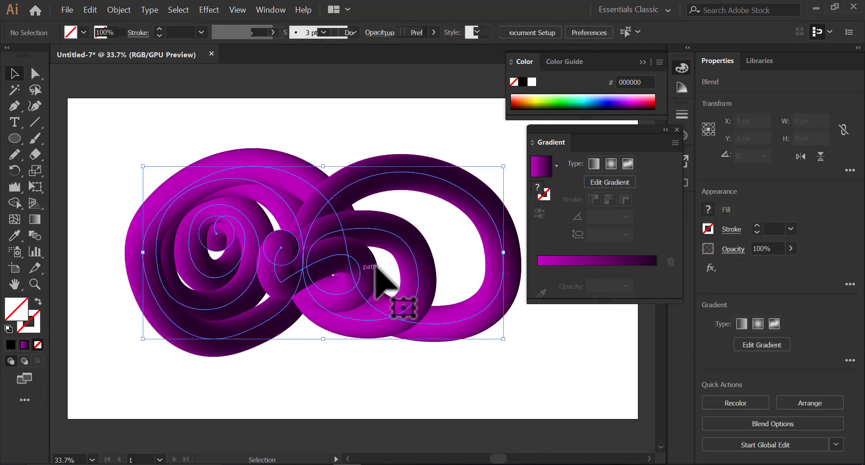
click(355, 385)
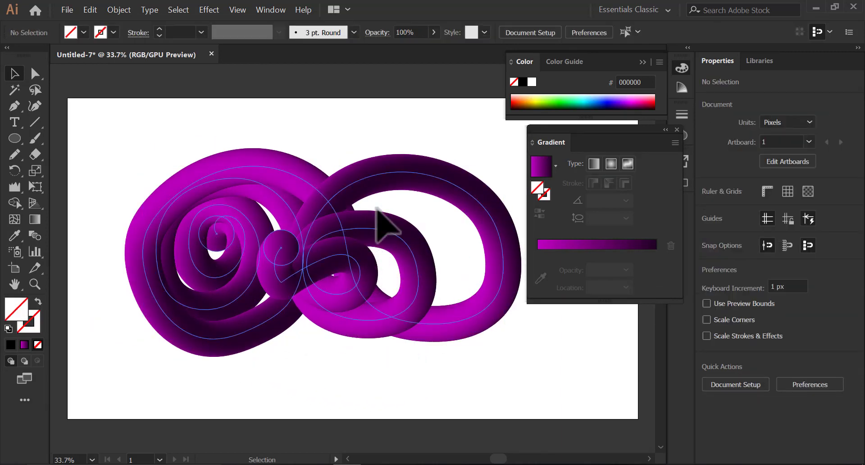
Scale the spiral tube to about 1896 × 908 px and drag it mostly off the artboard's right.
click(402, 325)
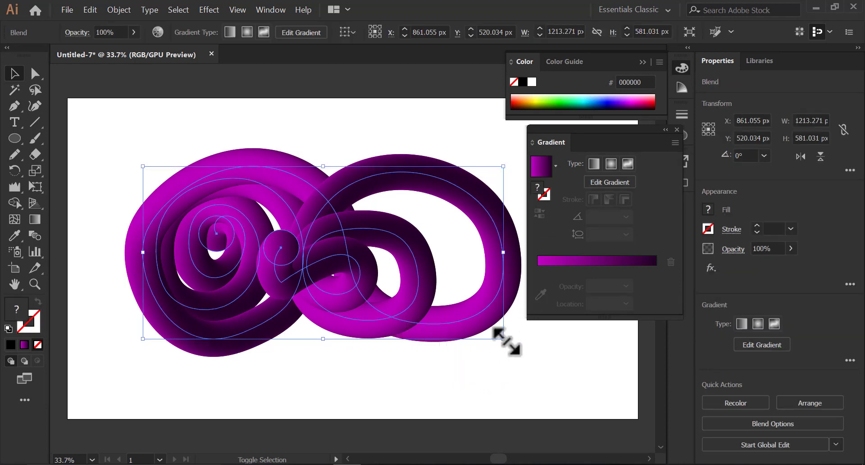
drag(523, 348, 624, 380)
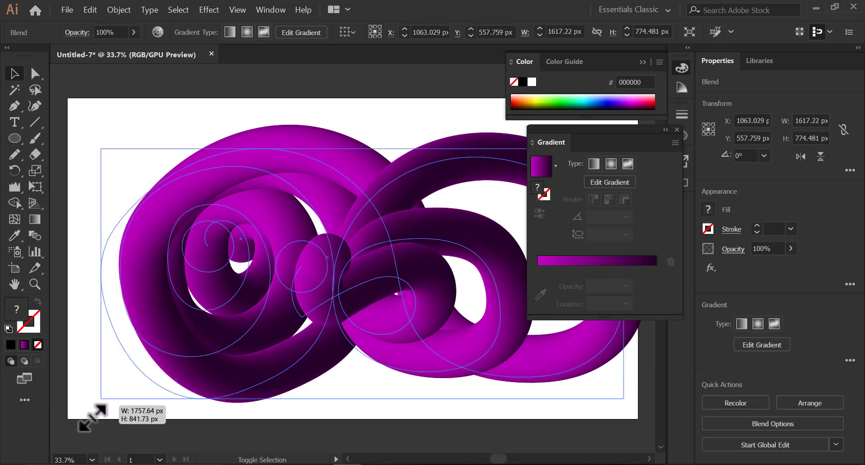
drag(143, 379, 67, 418)
mouse_move(274, 339)
mouse_down()
mouse_move(311, 324)
mouse_move(291, 327)
mouse_up()
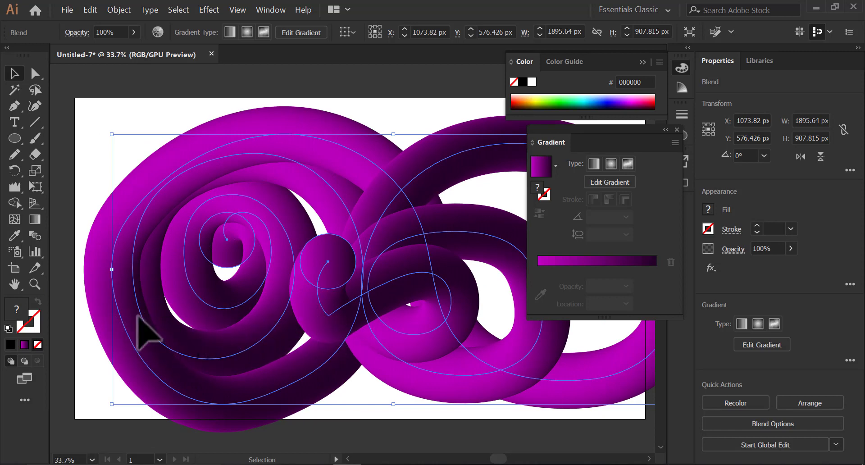
drag(149, 333, 625, 370)
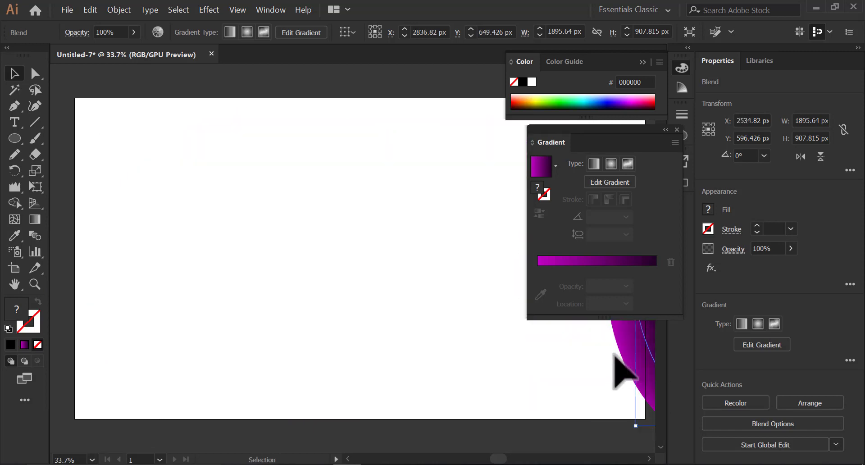
Draw a small star and fill it with the magenta-to-purple gradient.
click(188, 241)
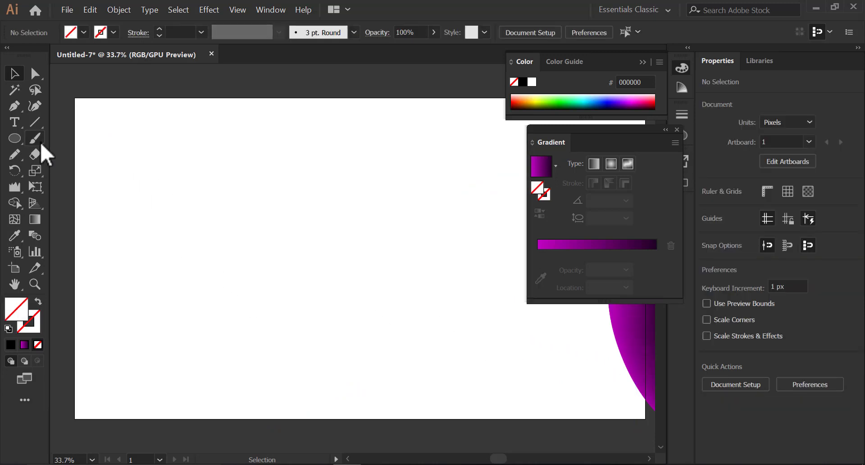
click(15, 139)
click(65, 203)
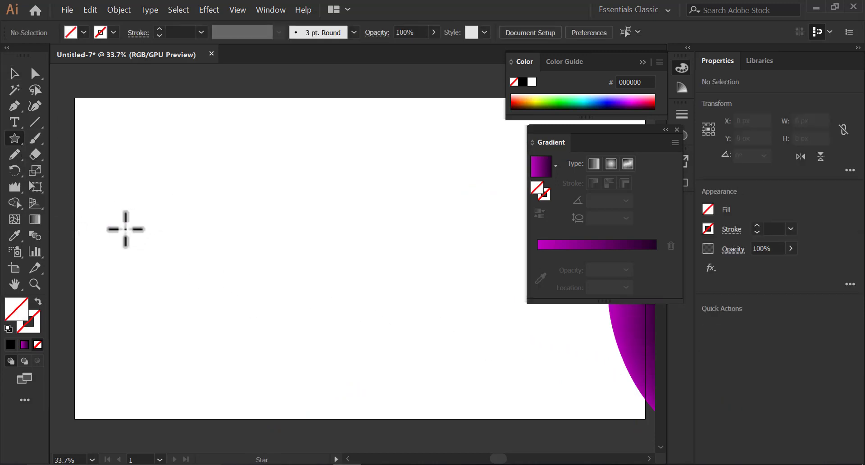
drag(122, 229, 135, 255)
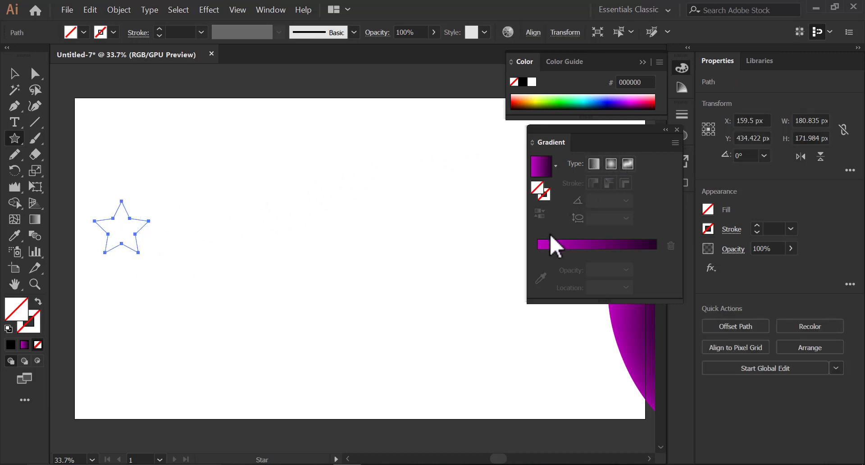
click(548, 249)
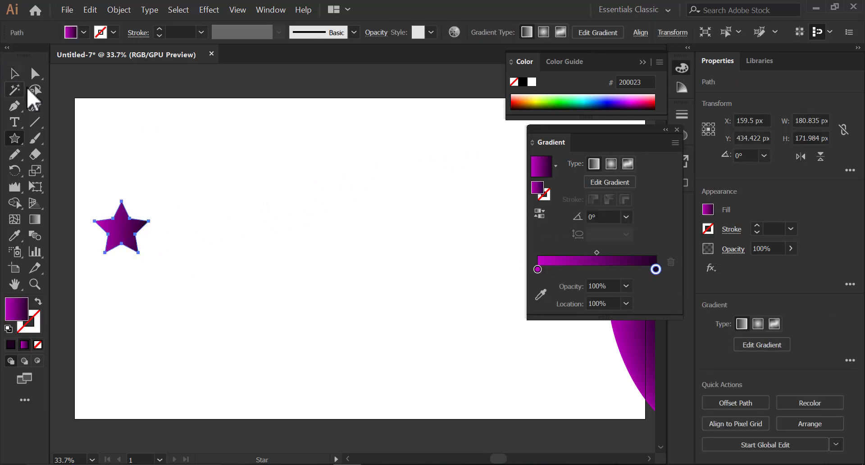
Move the star to the lower left and Alt-drag a copy 518 px to the right.
key(v)
mouse_move(129, 221)
mouse_down()
mouse_move(128, 332)
mouse_move(266, 332)
mouse_move(271, 342)
mouse_up()
drag(83, 322, 379, 385)
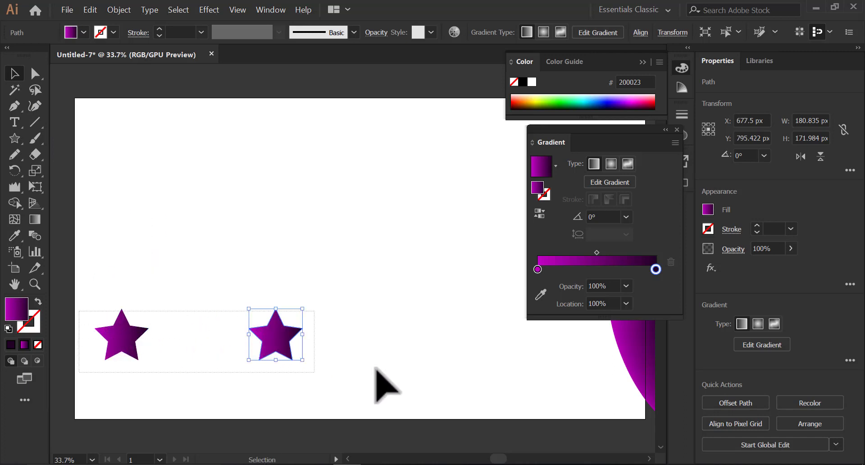
click(119, 10)
mouse_move(128, 277)
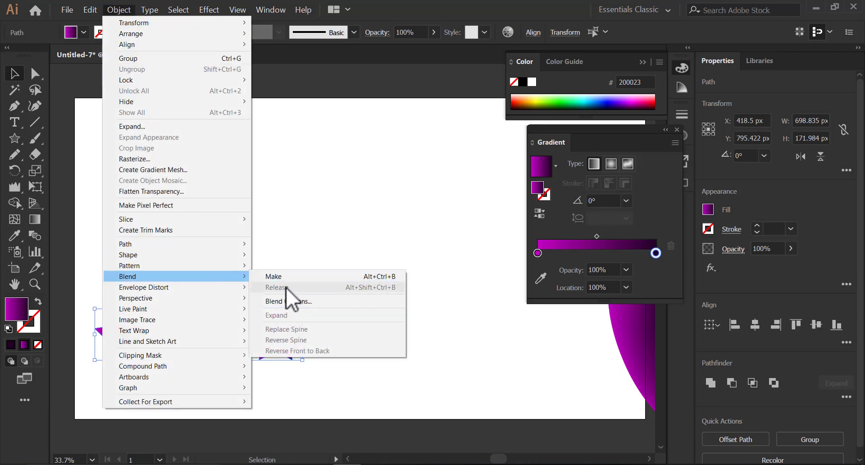
Blend the two stars into one object and move it down and left.
click(273, 275)
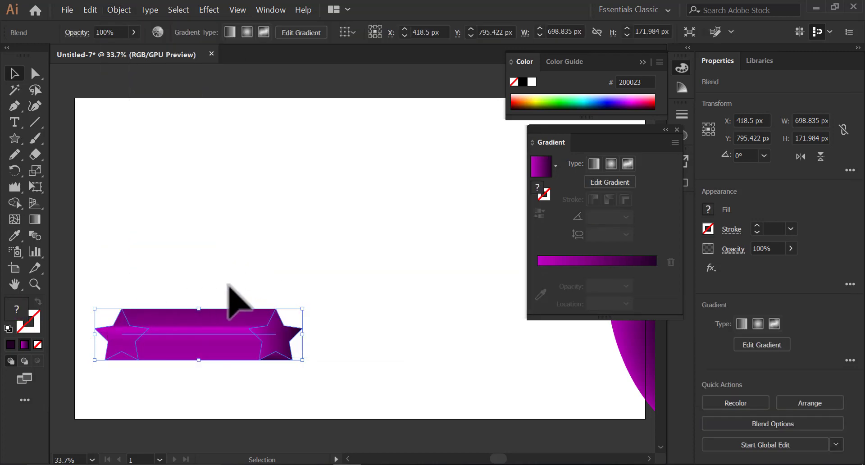
drag(271, 343, 250, 386)
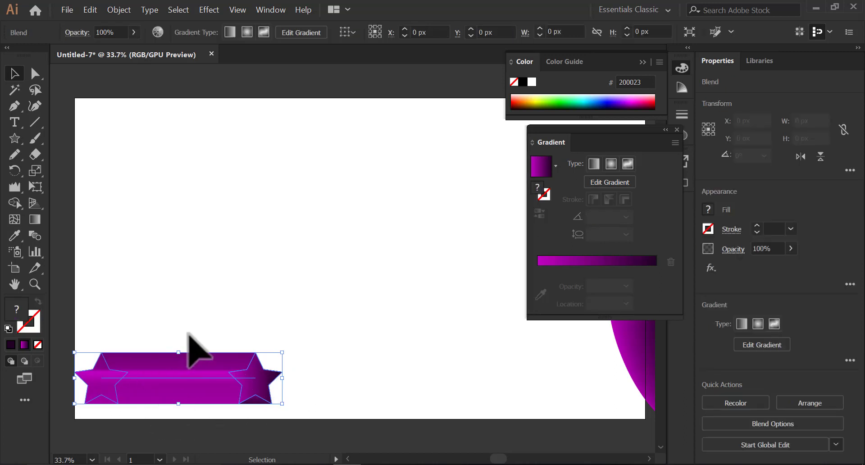
click(55, 174)
Paint a looping freehand path above the star blend and select both together.
click(36, 138)
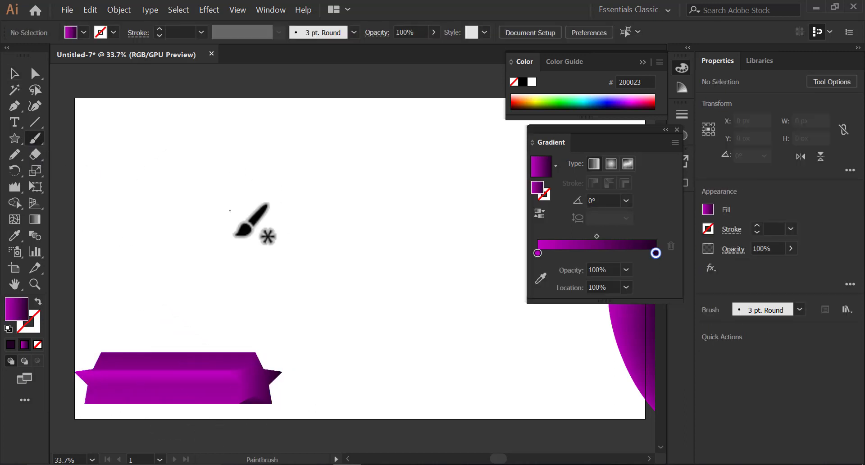
mouse_move(203, 224)
mouse_down()
mouse_move(170, 292)
mouse_move(143, 203)
mouse_up()
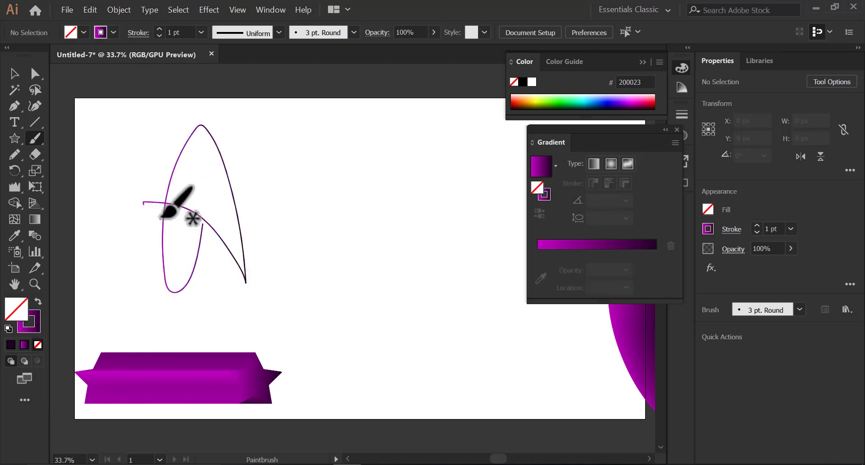
click(14, 74)
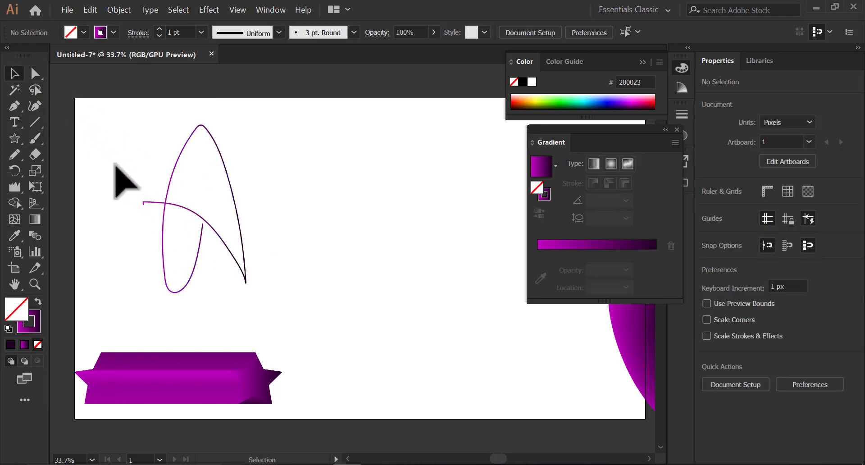
drag(115, 167, 344, 411)
click(119, 10)
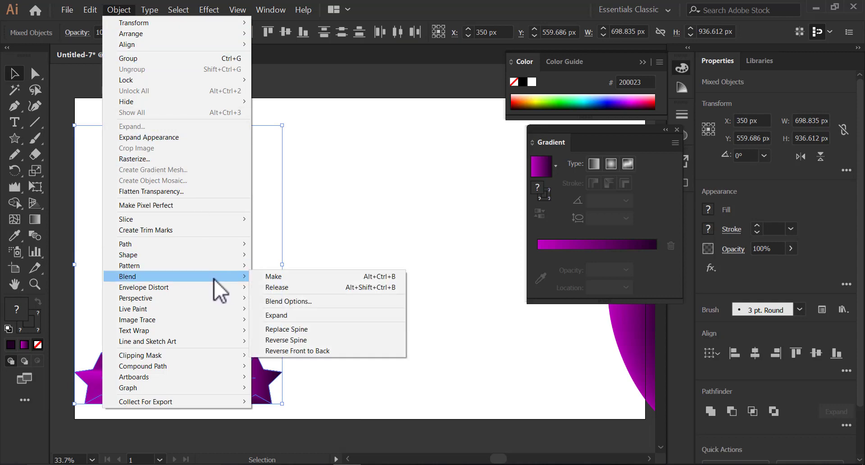
mouse_move(128, 276)
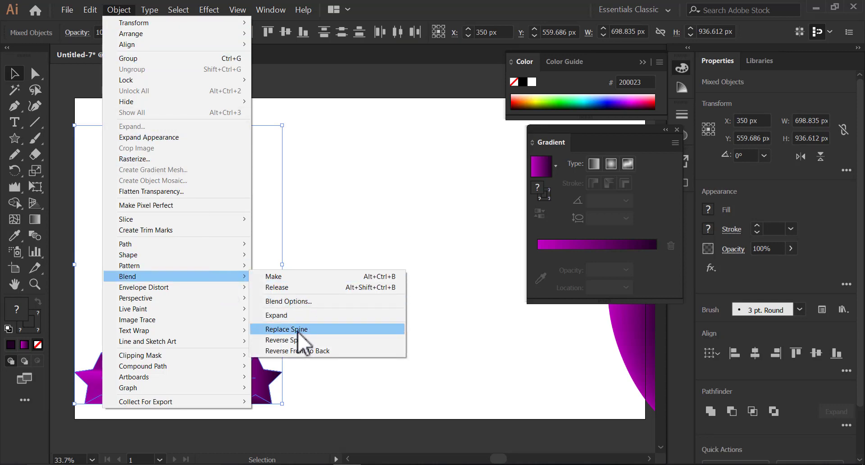
Replace the star blend's spine with the loop path and enlarge the resulting tube.
click(298, 330)
click(287, 347)
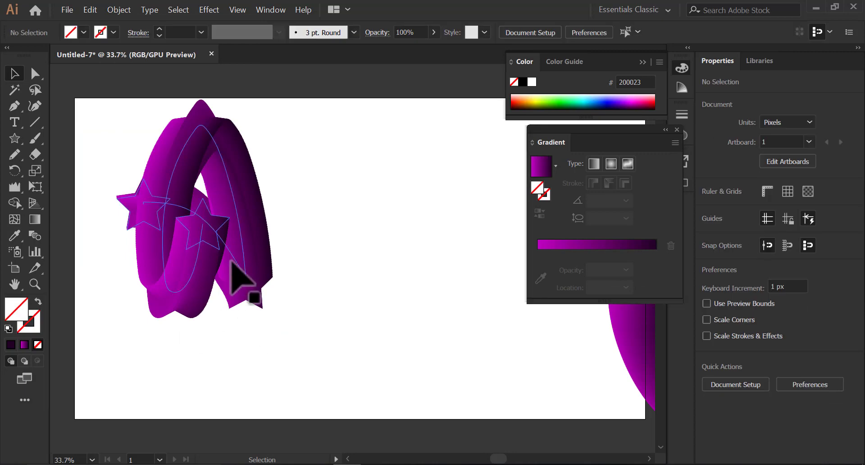
drag(203, 247, 176, 324)
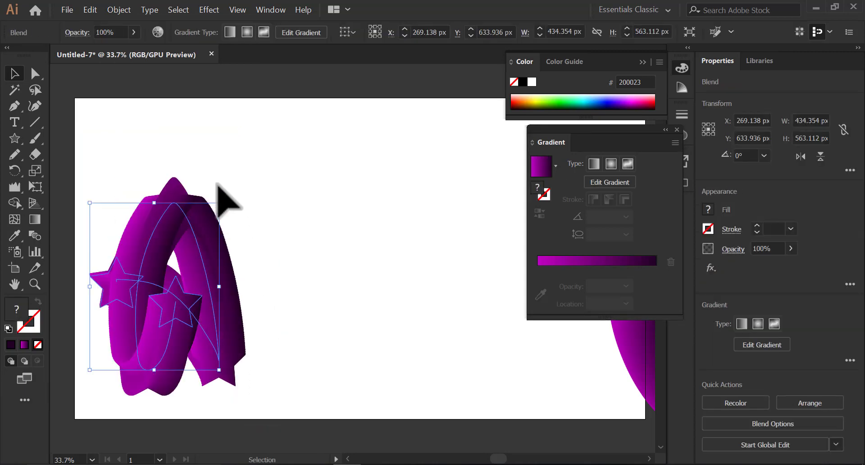
drag(219, 203, 294, 105)
drag(285, 251, 273, 278)
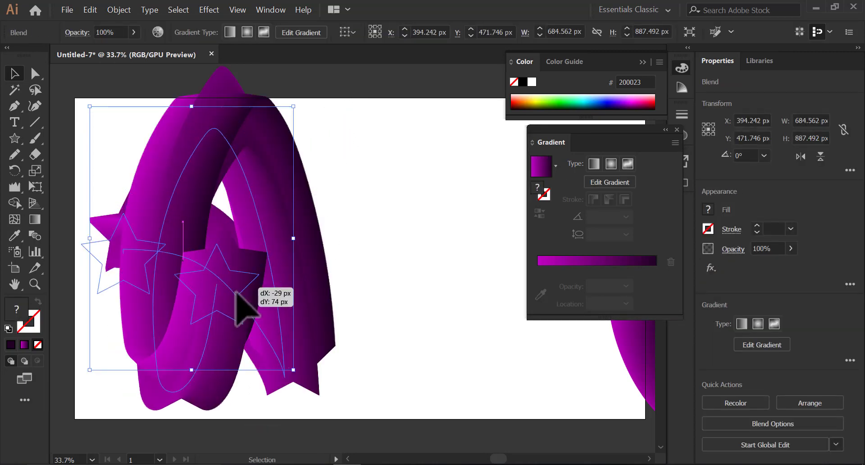
Move the star tube almost entirely off the artboard's left edge and deselect it.
click(328, 328)
mouse_move(319, 347)
mouse_down()
mouse_move(46, 308)
mouse_move(117, 300)
mouse_up()
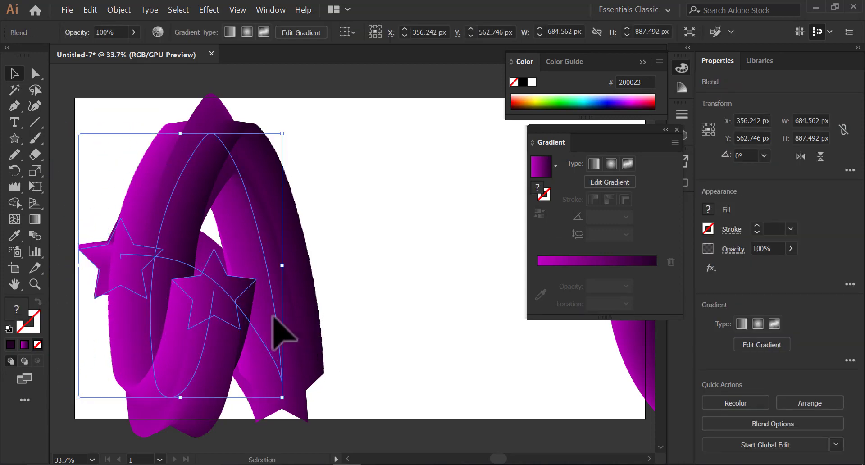
mouse_move(280, 328)
mouse_down()
mouse_move(64, 326)
mouse_move(91, 320)
mouse_up()
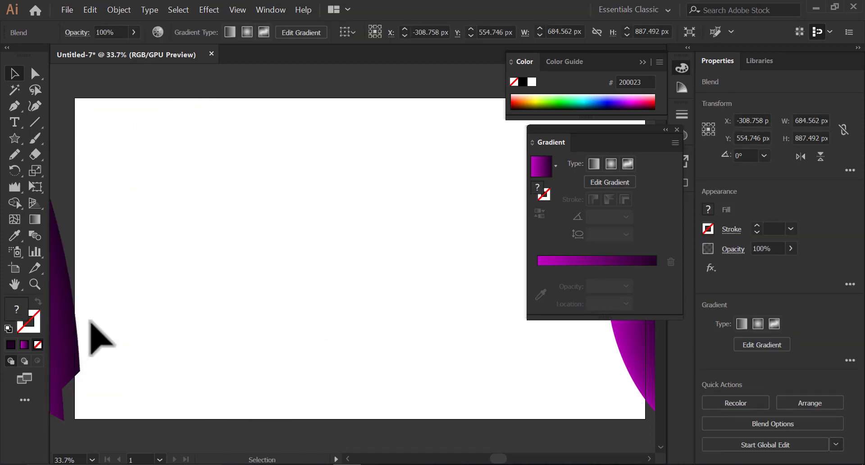
click(165, 303)
Draw a hexagon with the Polygon tool on the left of the artboard.
click(19, 144)
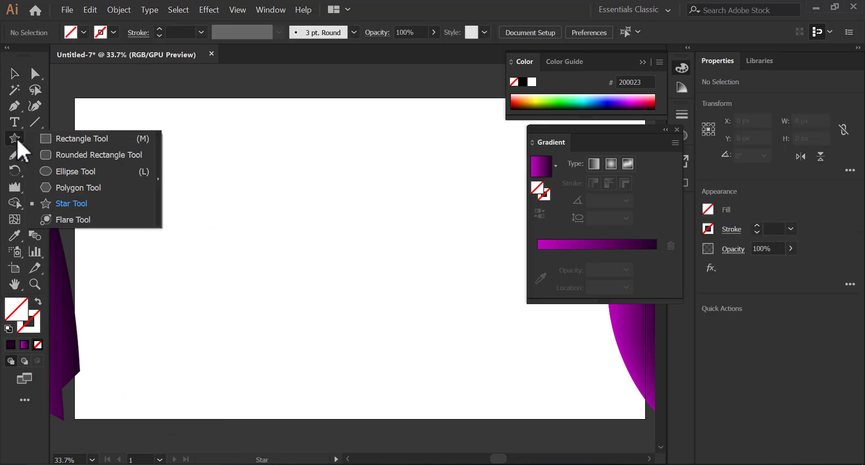
click(73, 191)
drag(143, 291, 175, 326)
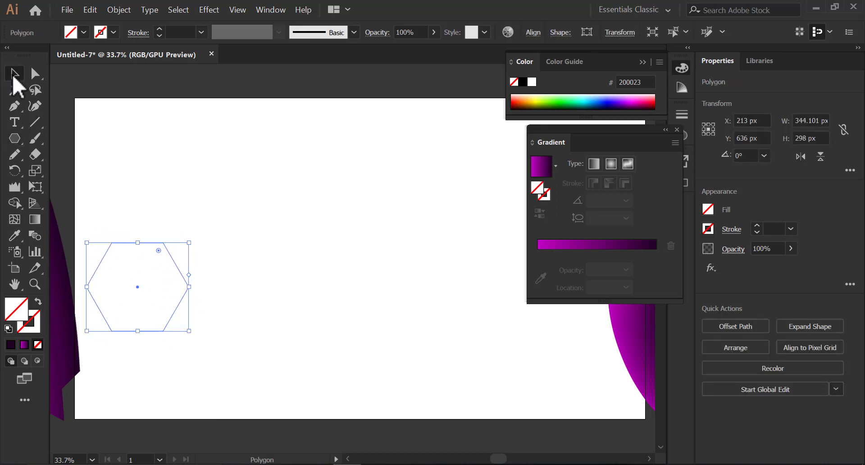
click(13, 75)
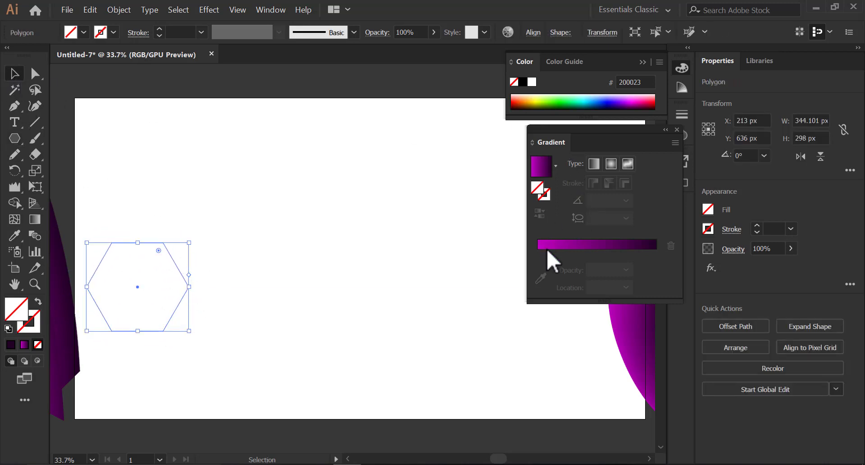
Fill the hexagon with a magenta-to-blue (#2000FF) linear gradient and move it lower.
click(547, 251)
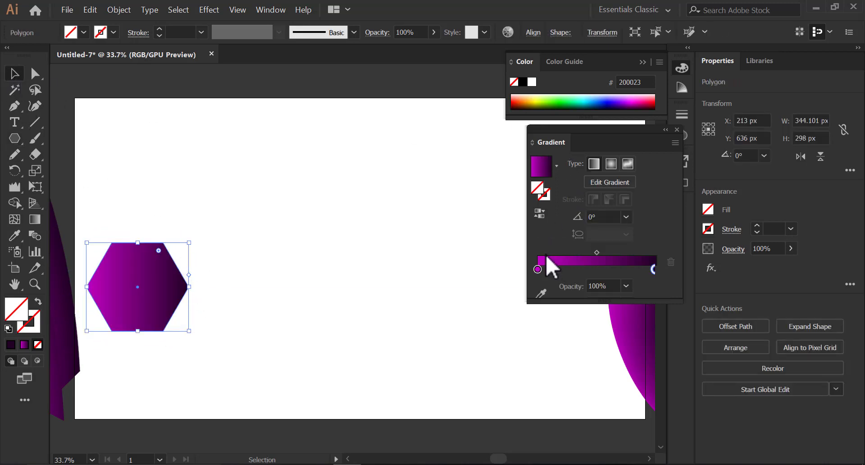
double_click(656, 270)
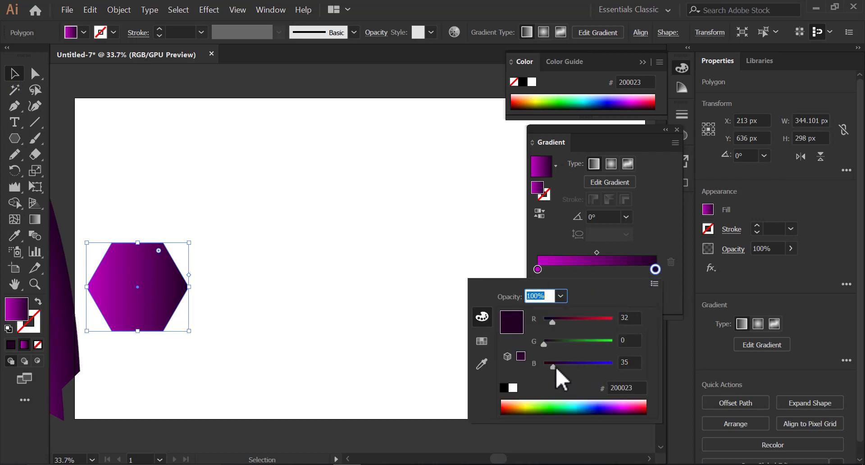
click(608, 367)
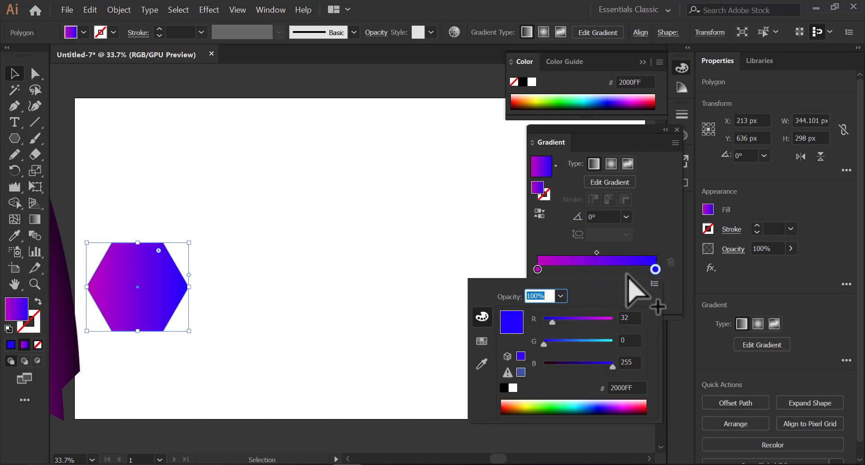
click(590, 273)
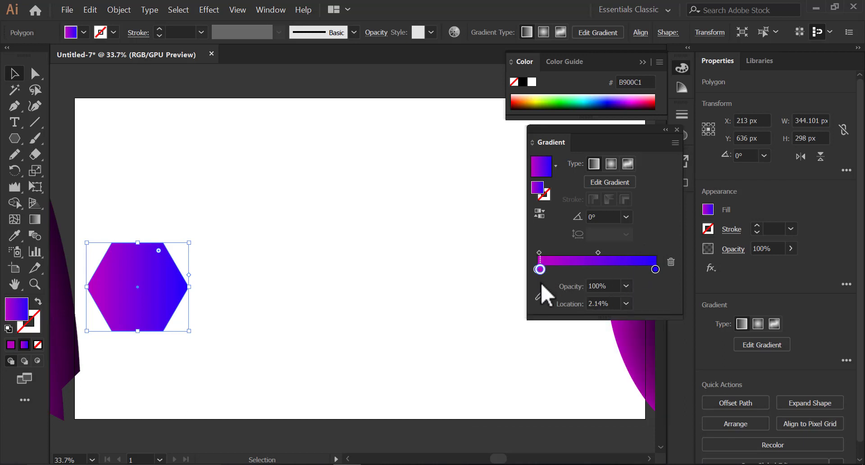
double_click(540, 269)
key(Escape)
click(541, 301)
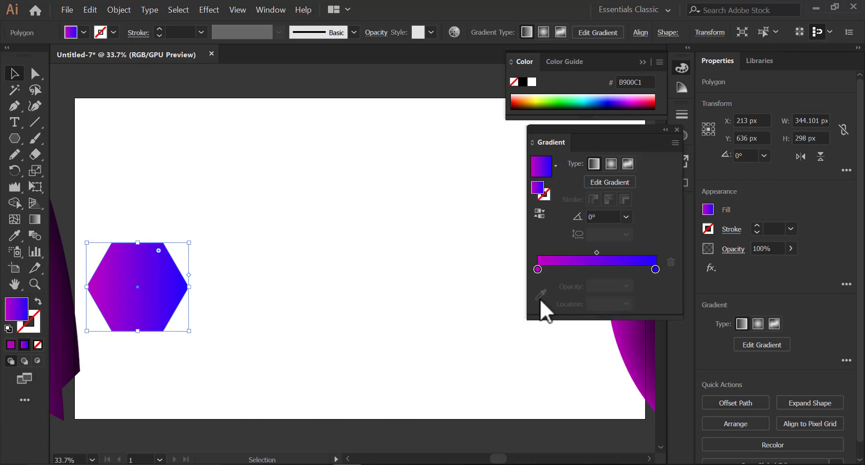
drag(165, 283, 169, 325)
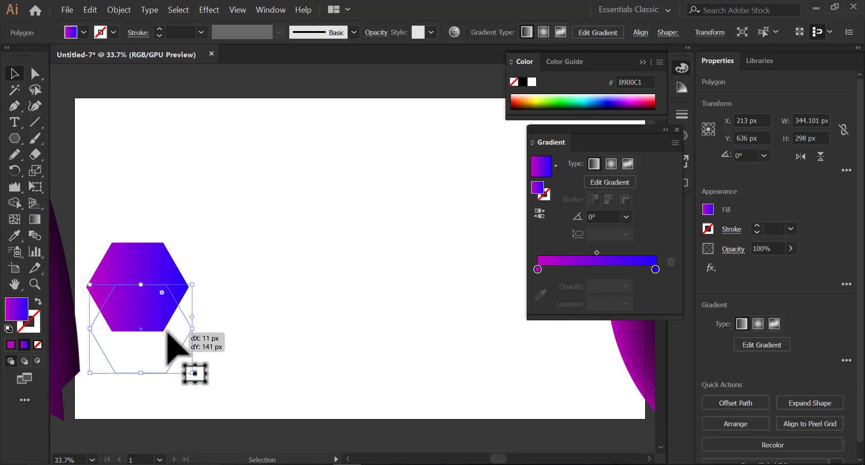
Shrink the hexagon, copy it to the right, and blend both into a ~1214 px bar.
drag(184, 284, 155, 310)
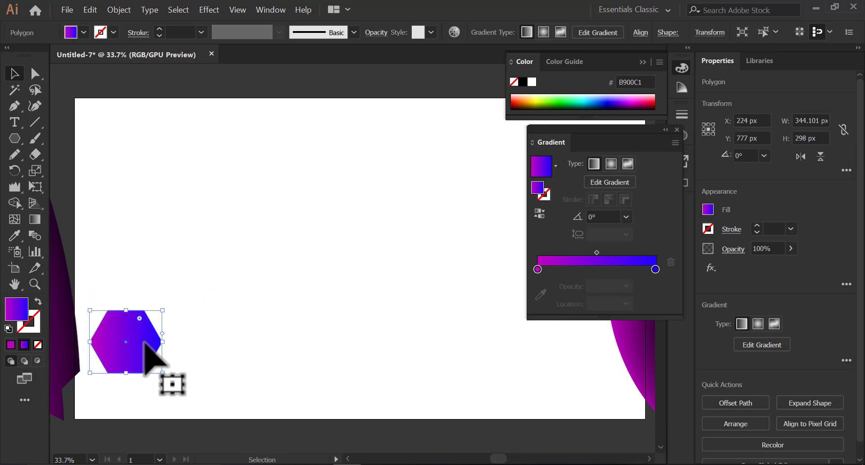
drag(134, 344, 419, 339)
drag(118, 301, 482, 386)
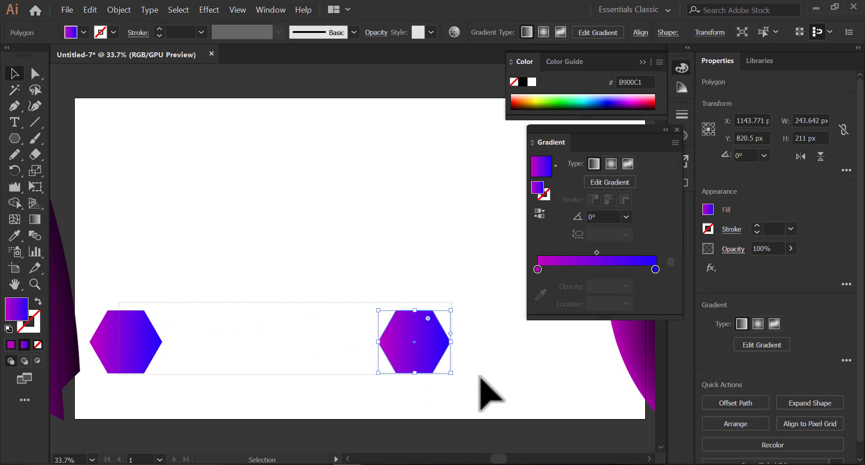
click(118, 10)
mouse_move(128, 277)
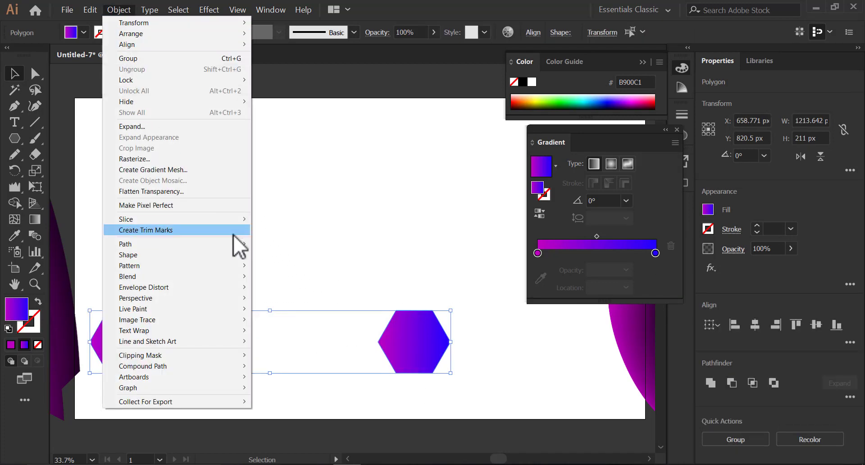
click(274, 276)
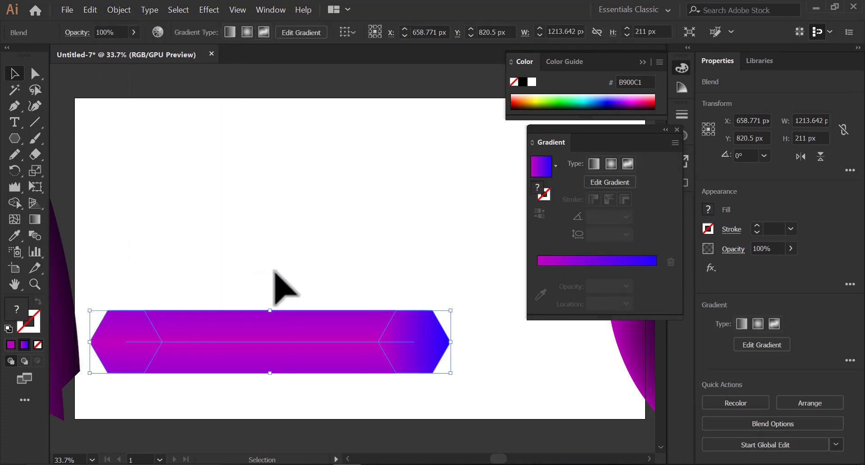
drag(215, 307, 231, 336)
click(228, 290)
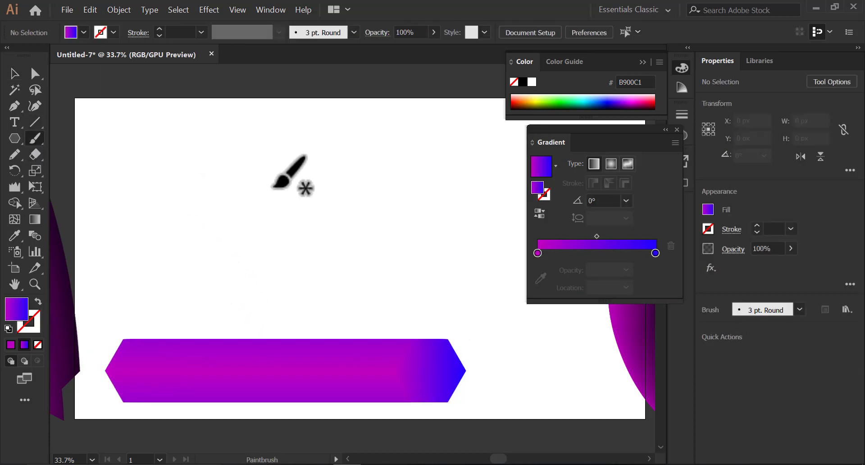
Reset to default colours, paint a black freehand spiral above the bar, and select both.
key(d)
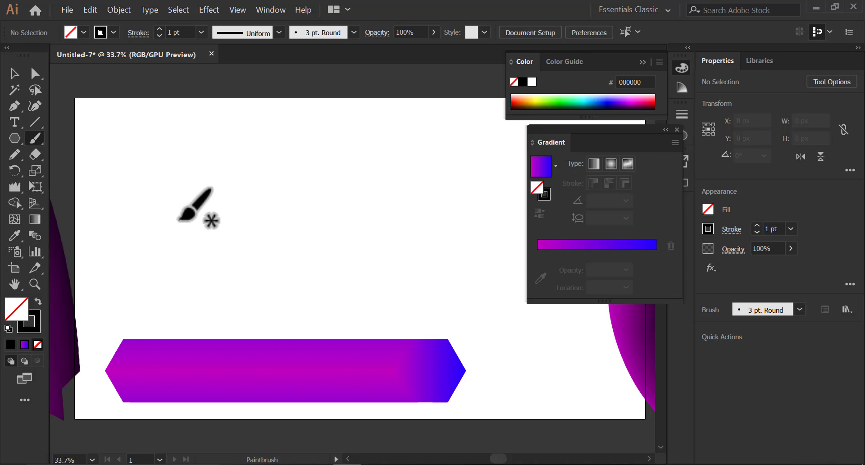
mouse_move(213, 182)
mouse_down()
mouse_move(244, 290)
mouse_move(166, 319)
mouse_move(284, 193)
mouse_move(467, 183)
mouse_move(475, 128)
mouse_up()
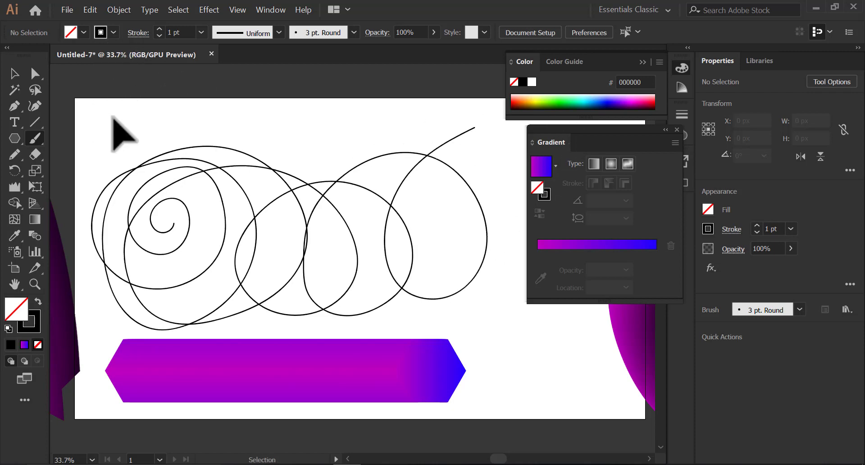
key(ctrl+z)
mouse_move(281, 248)
mouse_down()
mouse_move(274, 218)
mouse_move(290, 264)
mouse_move(241, 213)
mouse_move(323, 201)
mouse_move(251, 301)
mouse_move(251, 154)
mouse_move(369, 185)
mouse_move(373, 289)
mouse_move(333, 297)
mouse_up()
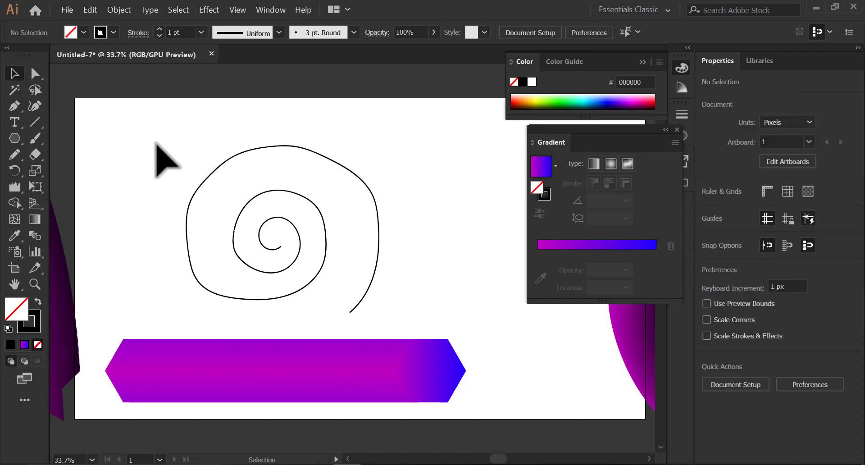
drag(155, 131, 442, 422)
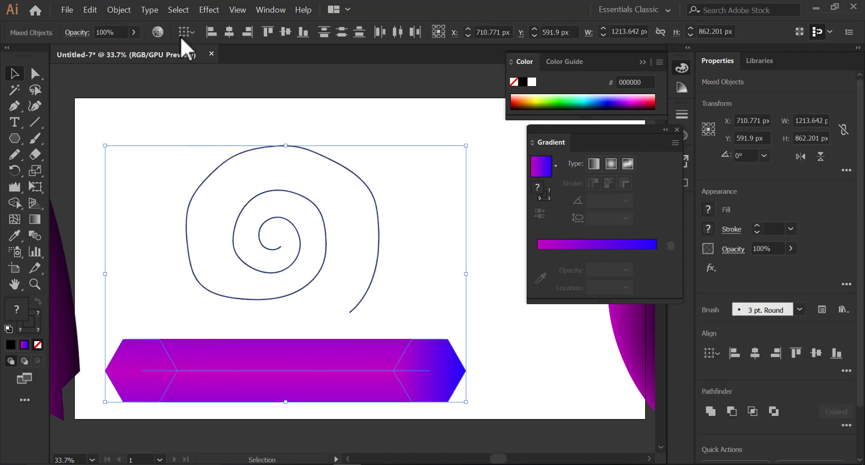
Replace the blend's spine with the spiral, enlarge the tube to ~1254 × 919 px, then delete it.
click(130, 13)
mouse_move(128, 276)
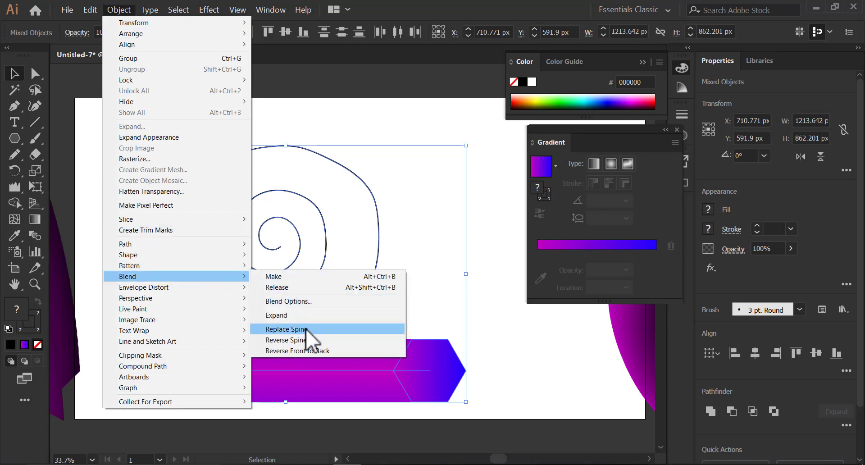
click(307, 332)
click(435, 367)
click(360, 336)
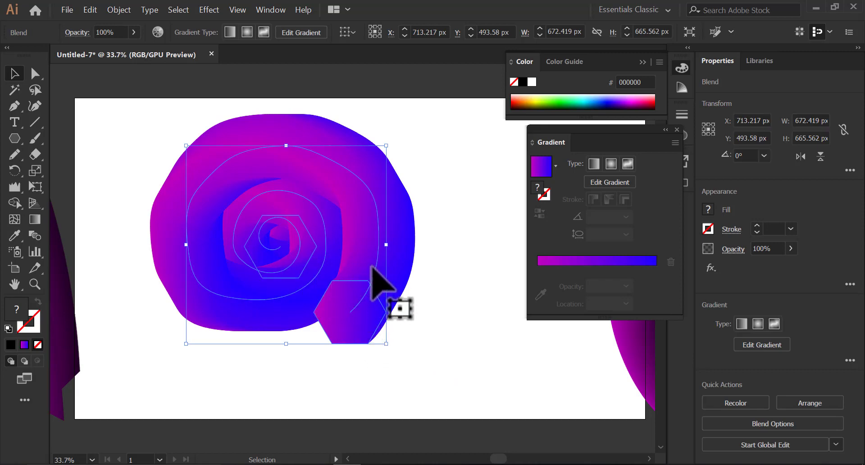
mouse_move(386, 343)
mouse_down()
mouse_move(544, 417)
mouse_move(409, 359)
mouse_up()
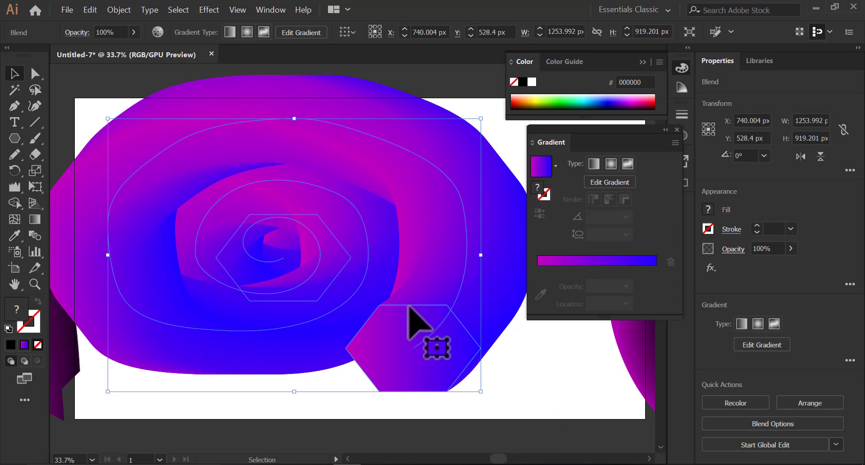
key(Delete)
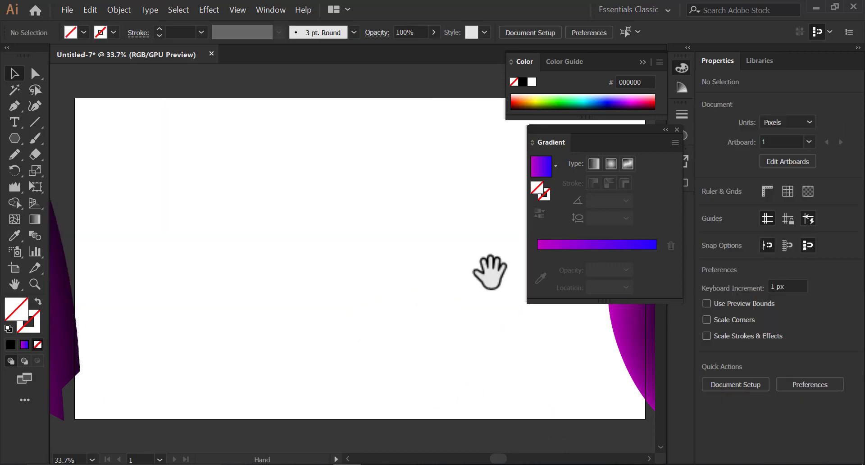